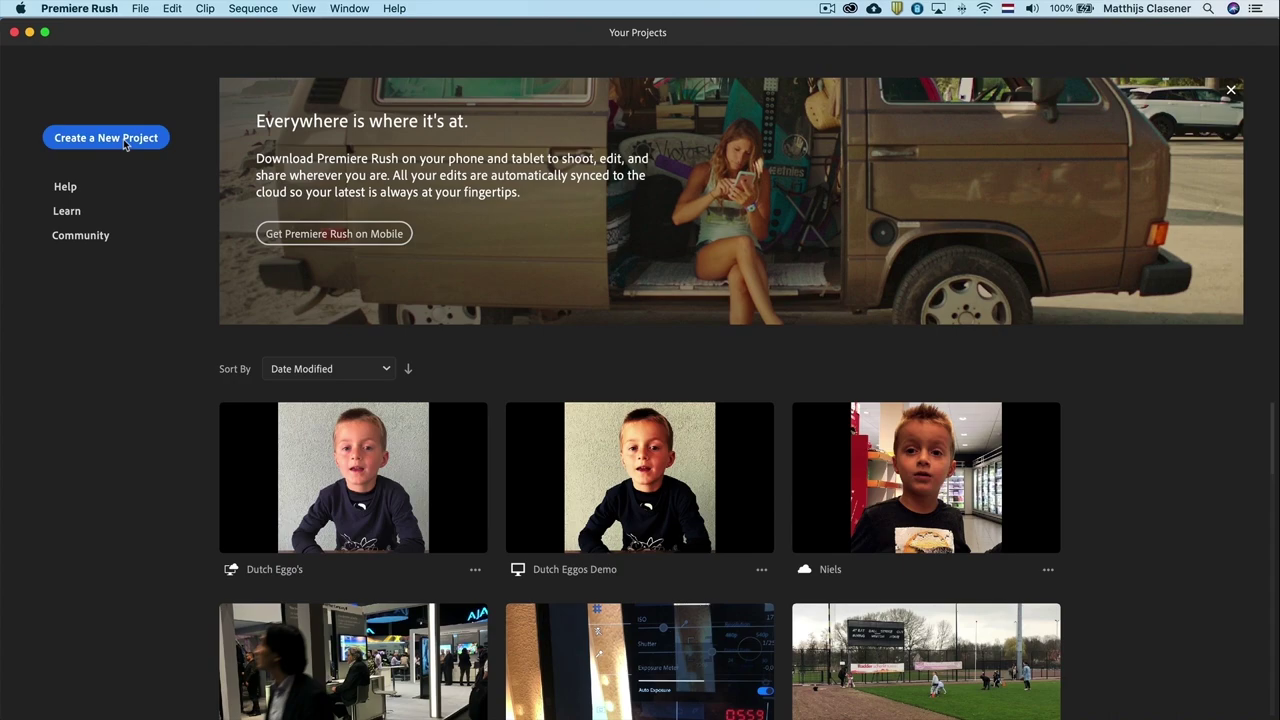
Start a new project and select the Bottle Manufacturing, Drinking Bottle, Bottle Shore, Landfill and Caution Tape clips.
{"action": "left_click", "coordinate": [125, 140]}
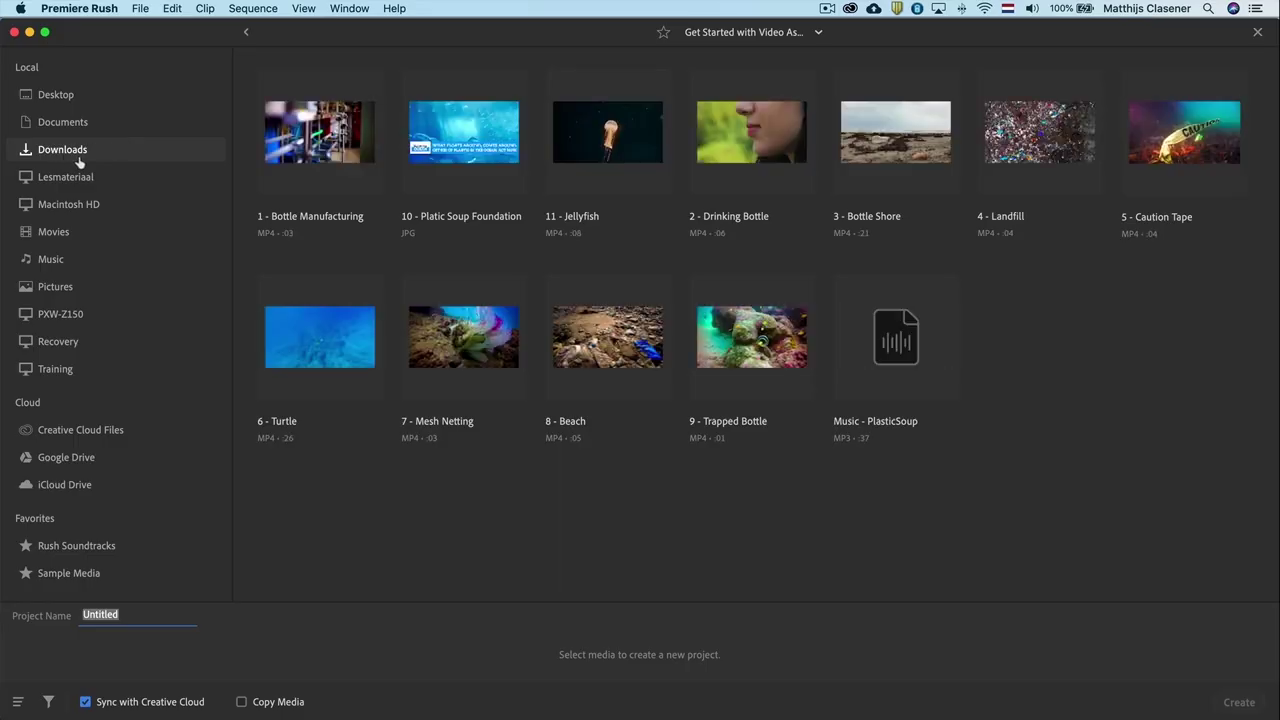
{"action": "left_click", "coordinate": [302, 160]}
{"action": "left_click", "coordinate": [752, 140]}
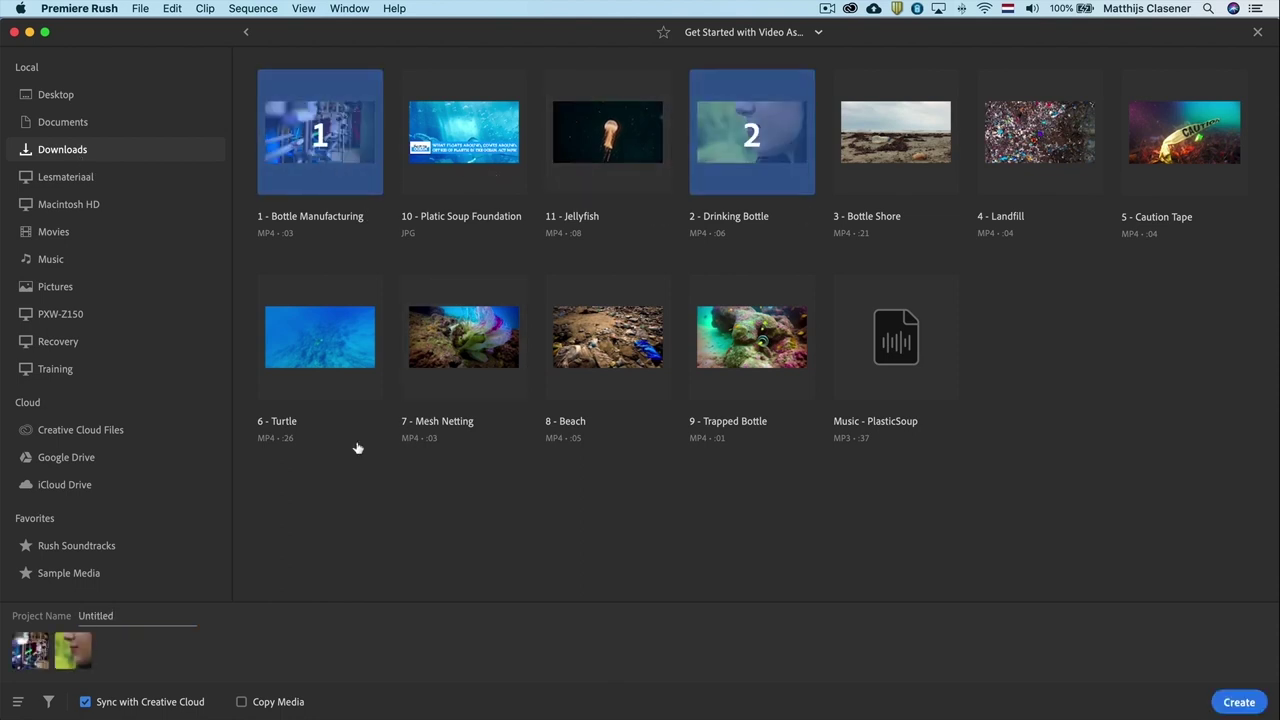
{"action": "left_click", "coordinate": [900, 160]}
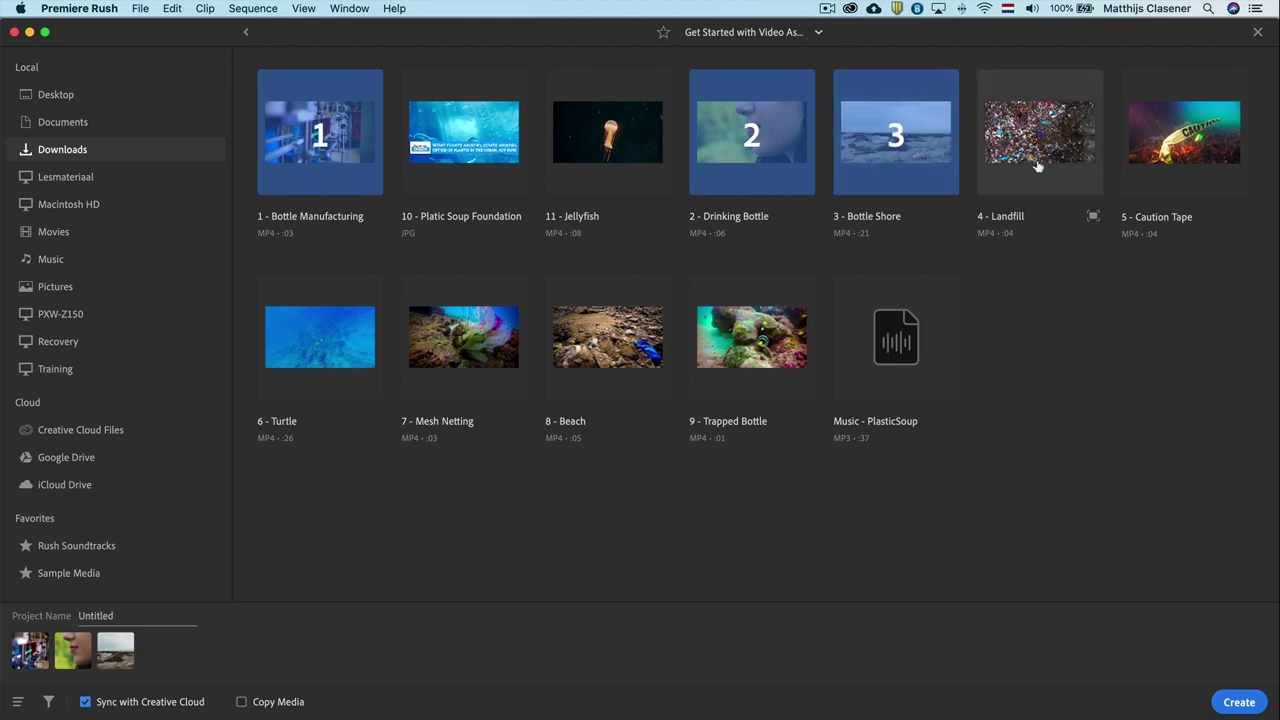
{"action": "left_click", "coordinate": [1037, 165]}
{"action": "left_click", "coordinate": [1133, 160]}
Add Turtle, Mesh Netting, Beach, Trapped Bottle, the image, Jellyfish and PlasticSoup music; name it 'Premiere Rush Demo'.
{"action": "left_click", "coordinate": [363, 340]}
{"action": "left_click", "coordinate": [464, 337]}
{"action": "left_click", "coordinate": [608, 337]}
{"action": "left_click", "coordinate": [752, 337]}
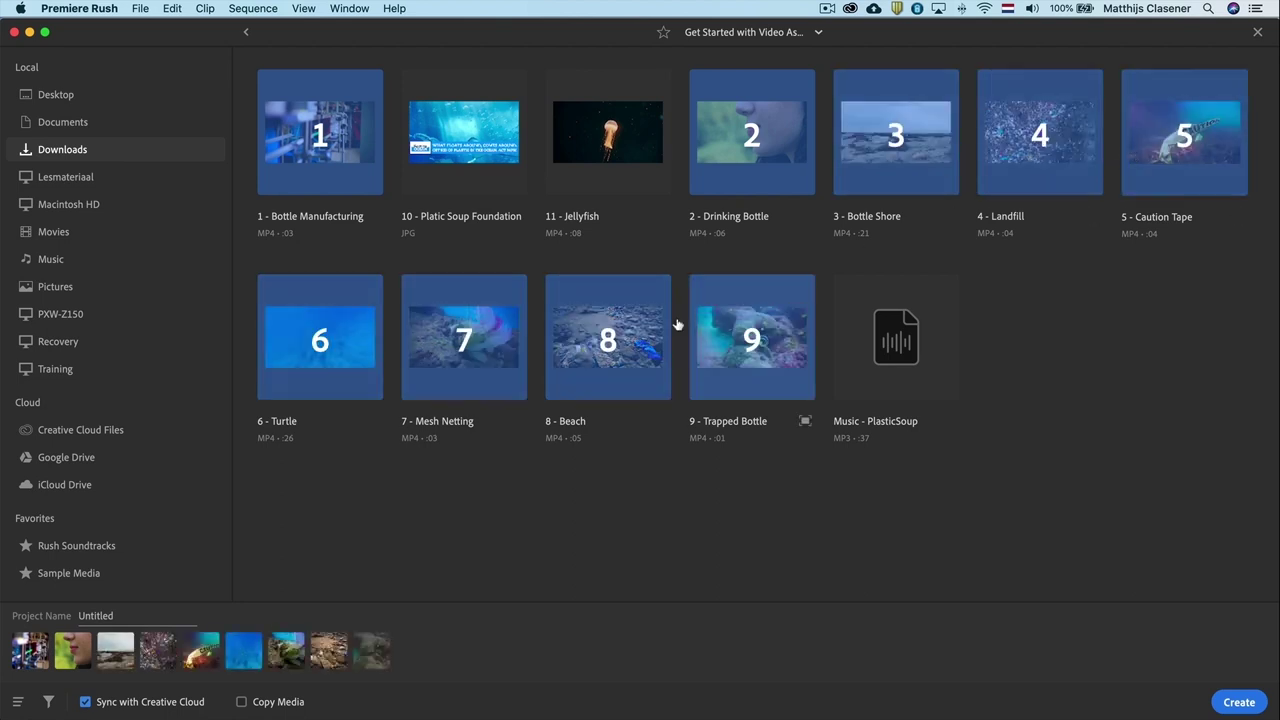
{"action": "left_click", "coordinate": [449, 175]}
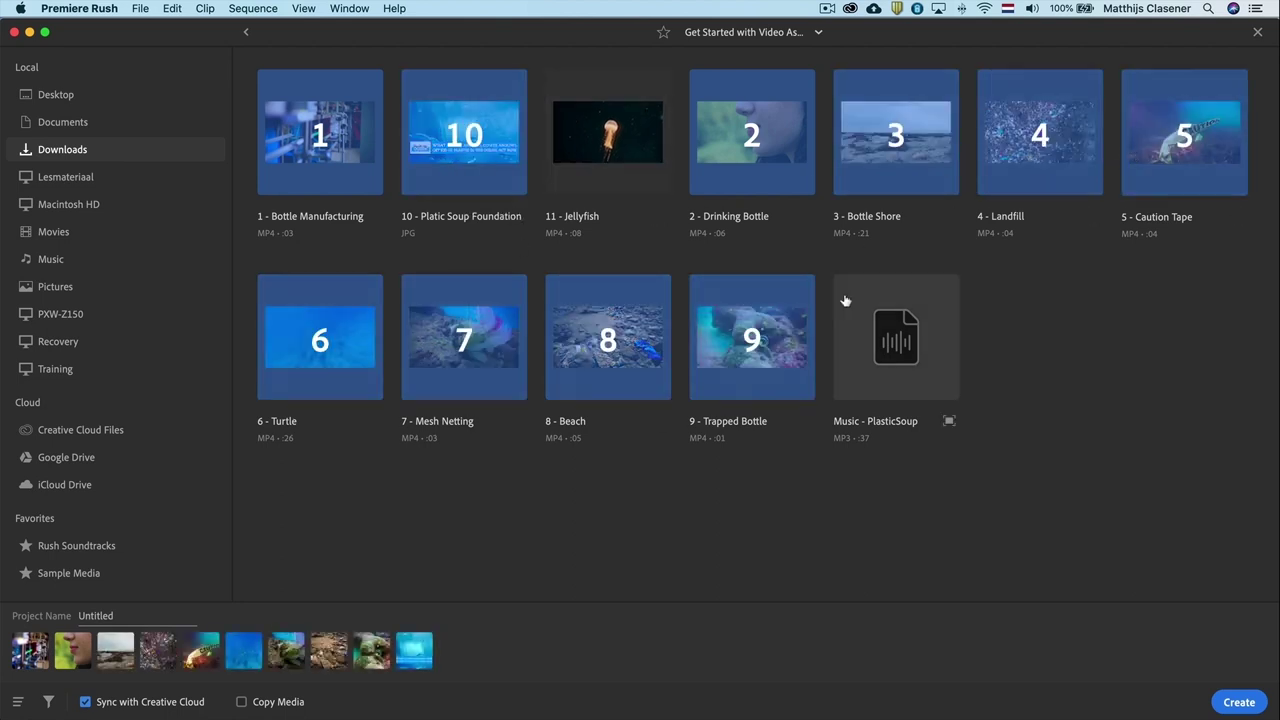
{"action": "left_click", "coordinate": [600, 140]}
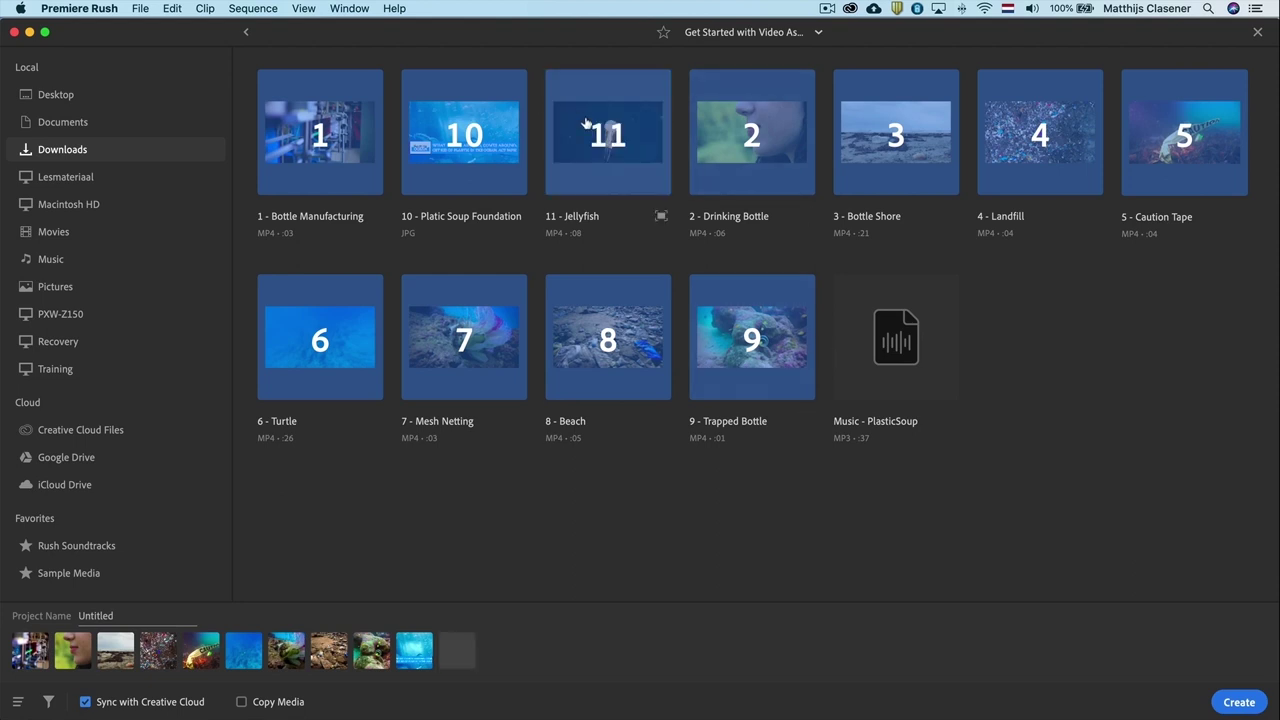
{"action": "left_click", "coordinate": [898, 337]}
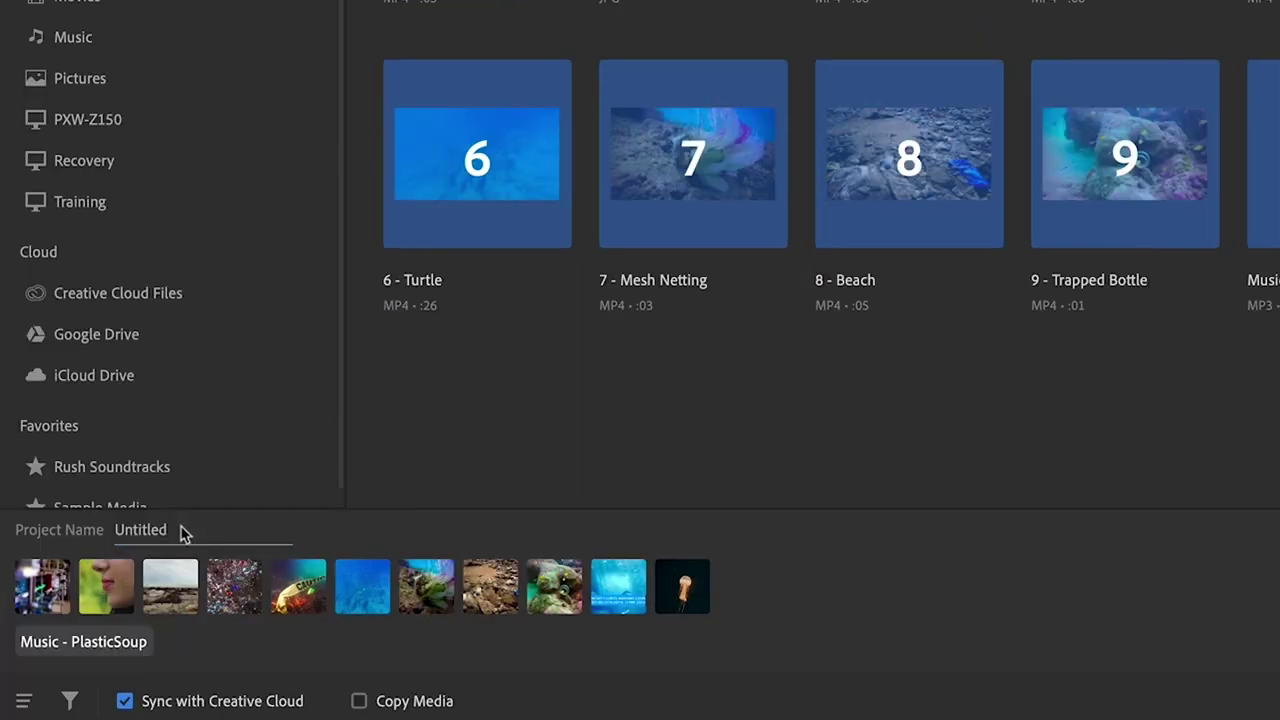
{"action": "left_click", "coordinate": [183, 533]}
{"action": "type", "text": "Premiere Rush Demo"}
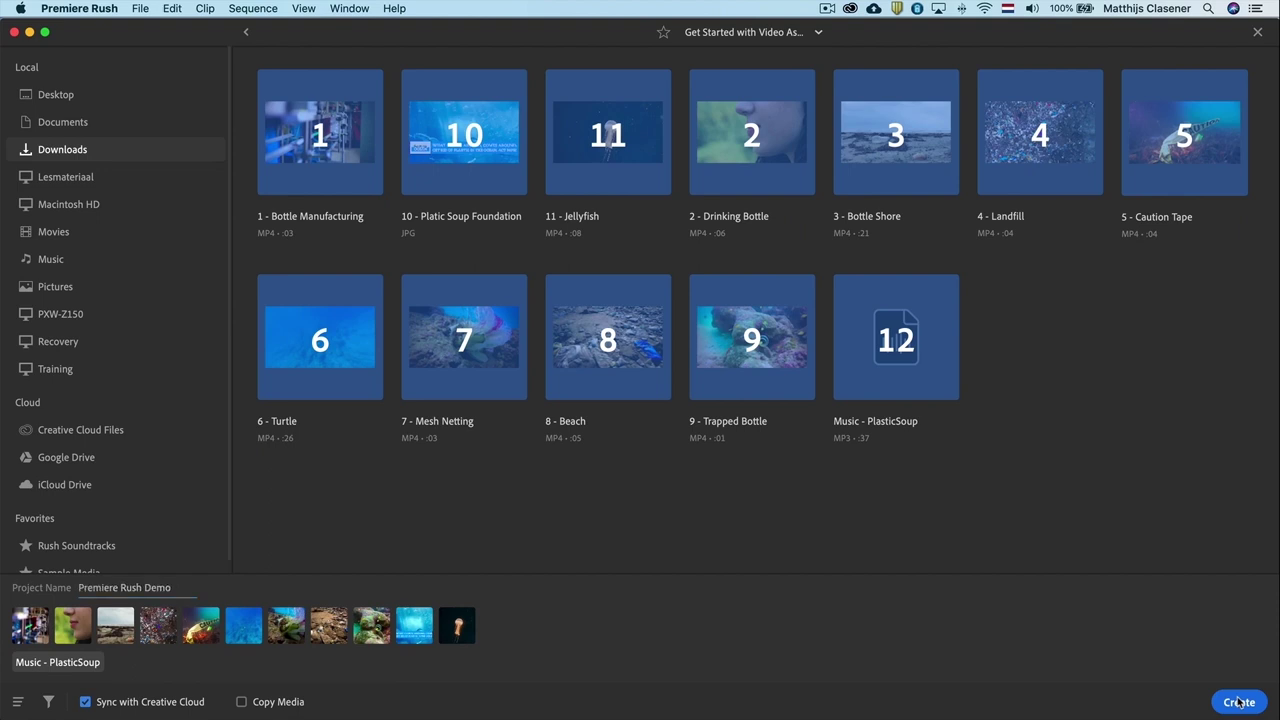
Create the 'Premiere Rush Demo' project from the twelve chosen media files.
{"action": "left_click", "coordinate": [1238, 702]}
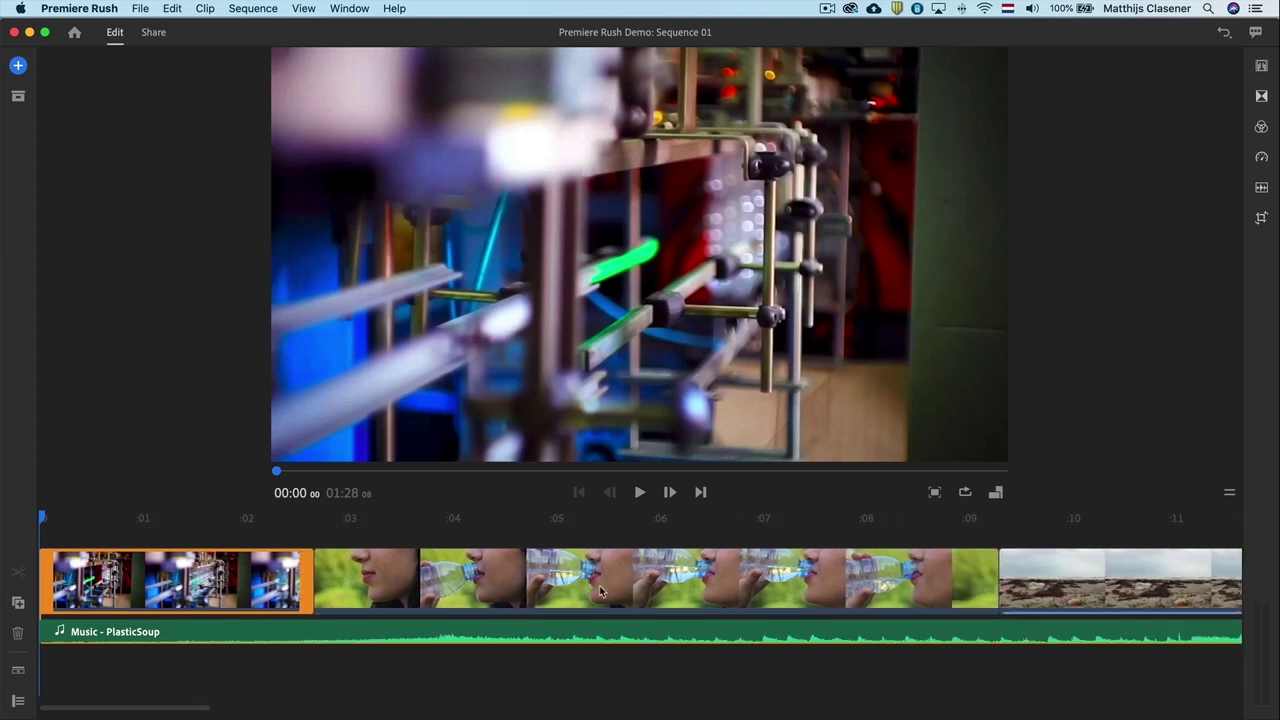
Trim the start and end of the drinking bottle clip.
{"action": "left_click", "coordinate": [760, 582]}
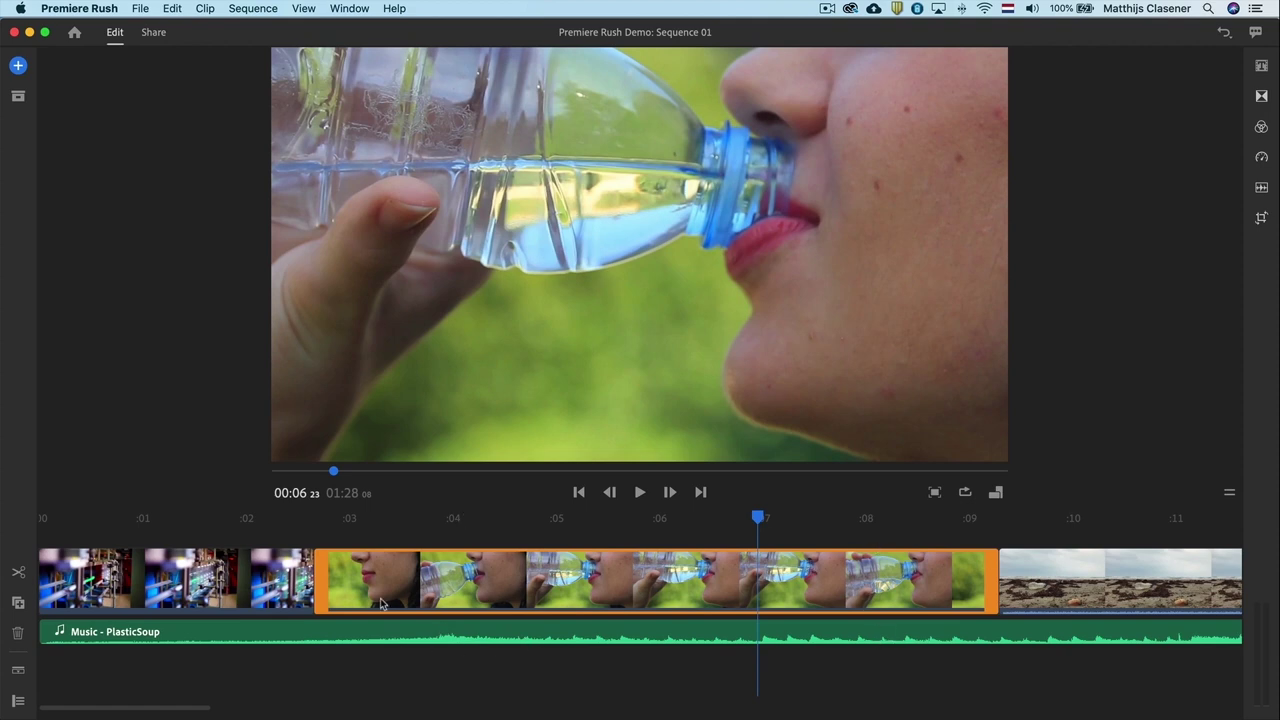
{"action": "left_click_drag", "start_coordinate": [322, 574], "coordinate": [453, 578]}
{"action": "left_click_drag", "start_coordinate": [848, 587], "coordinate": [739, 587]}
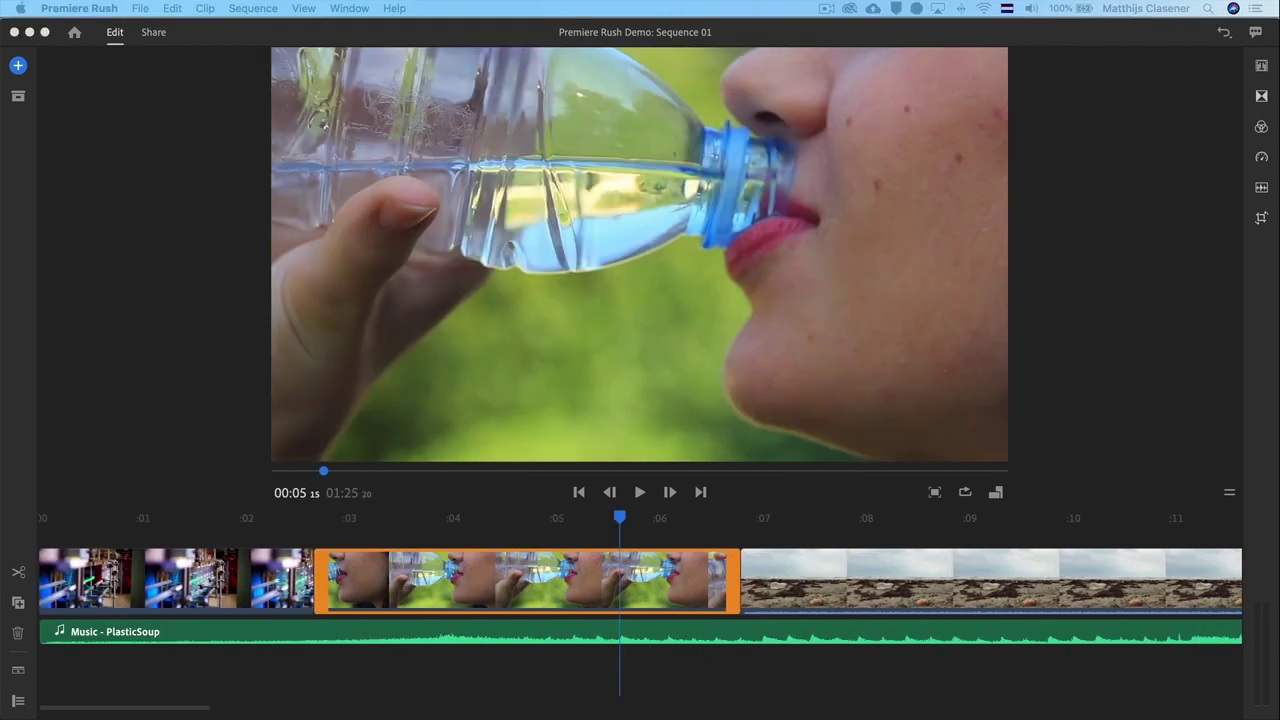
Split the beach shore clip at the playhead and delete the unwanted part.
{"action": "left_click", "coordinate": [1008, 558]}
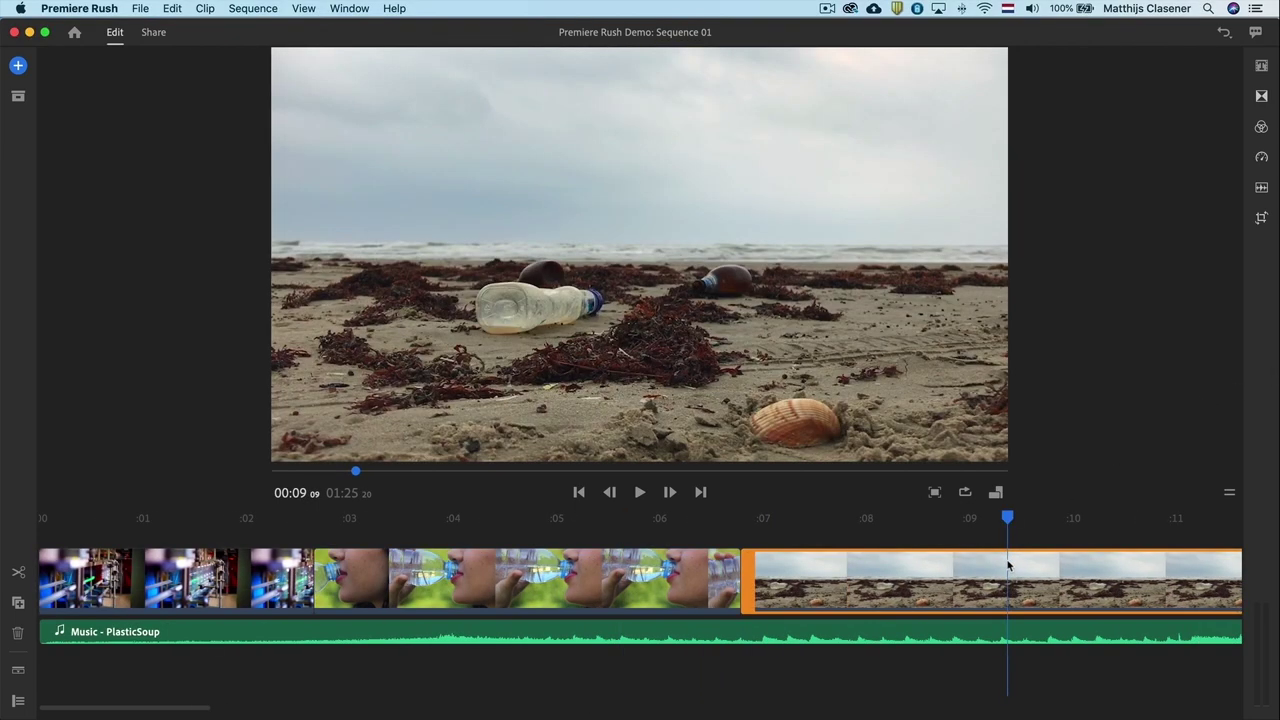
{"action": "scroll", "coordinate": [1000, 565], "scroll_direction": "right", "scroll_amount": 10}
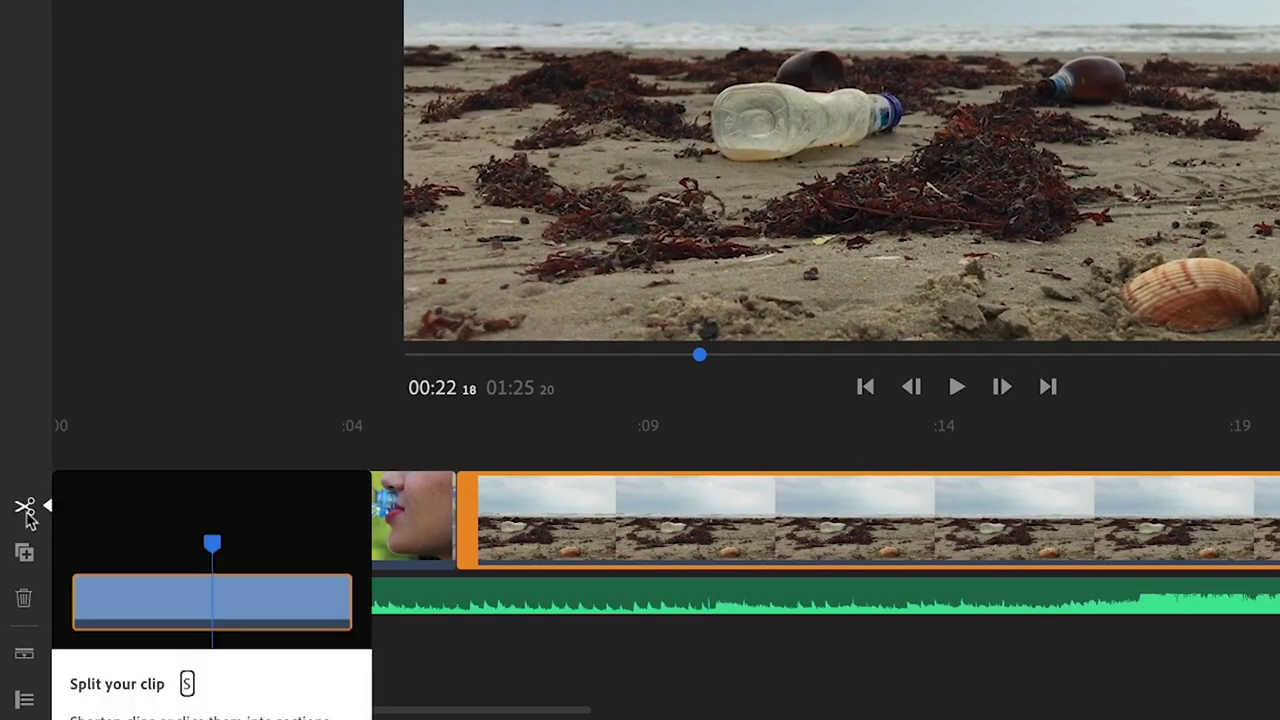
{"action": "left_click", "coordinate": [25, 510]}
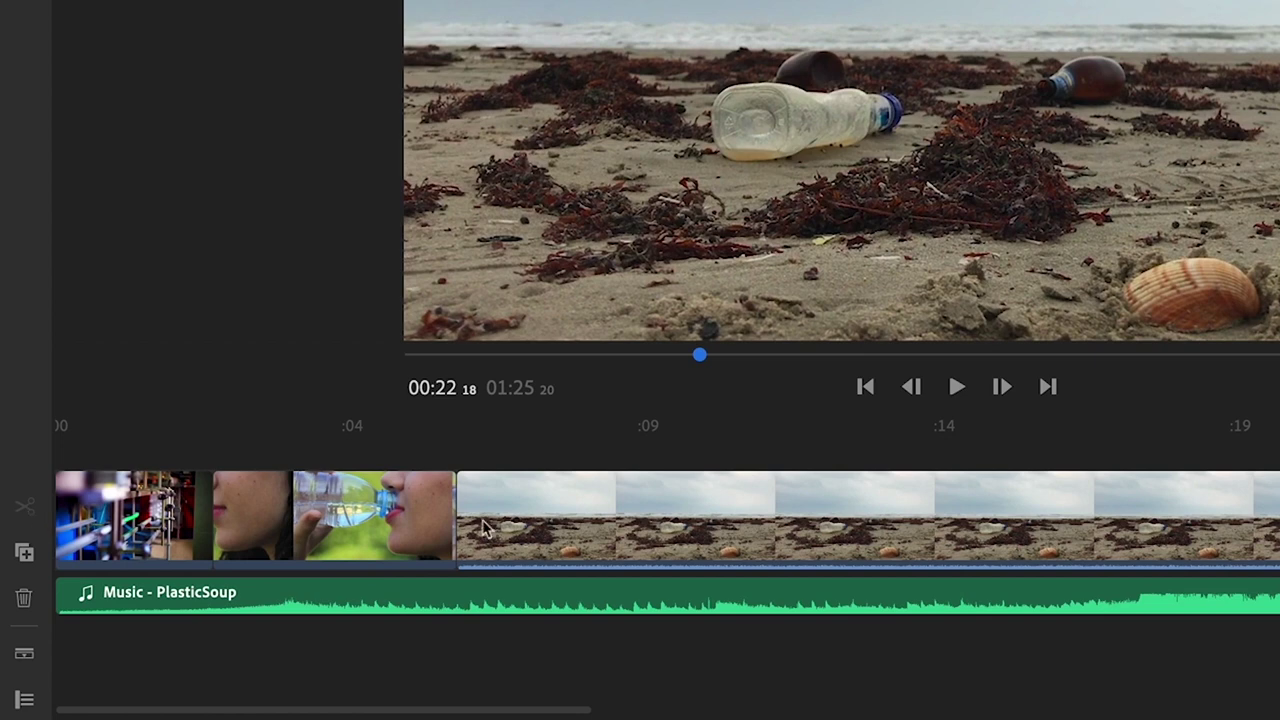
{"action": "left_click", "coordinate": [728, 530]}
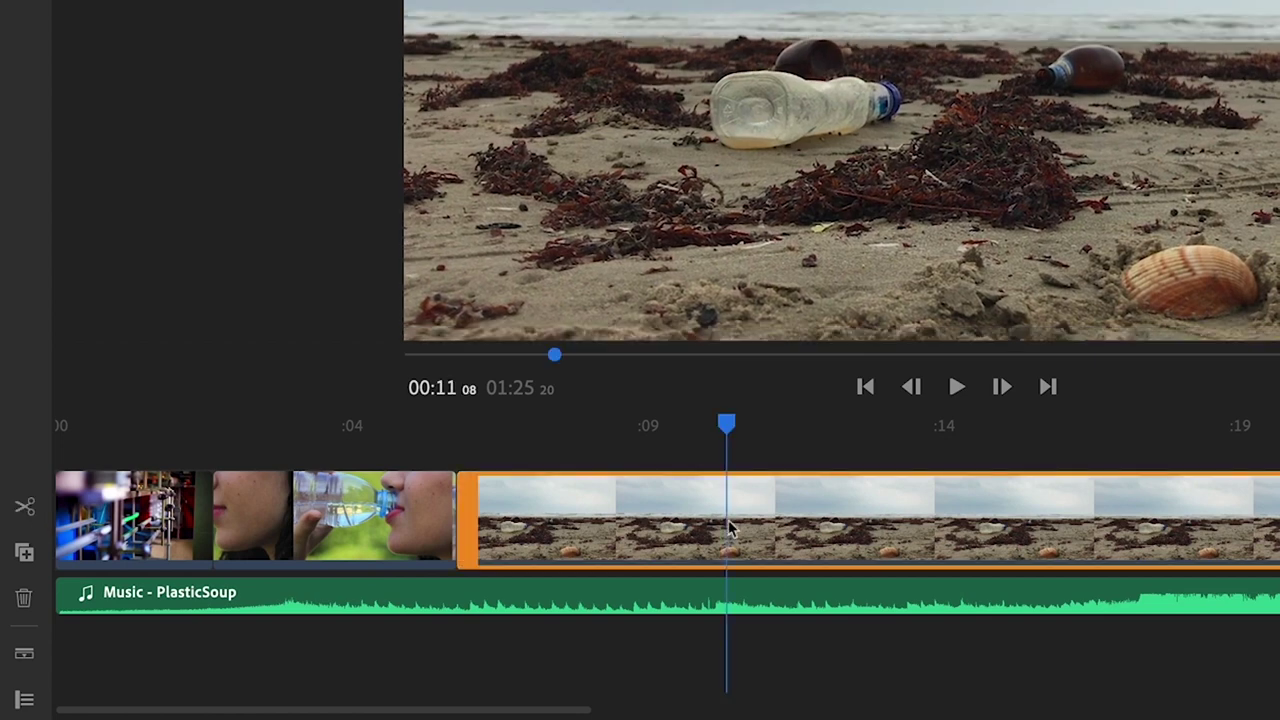
{"action": "left_click", "coordinate": [24, 600]}
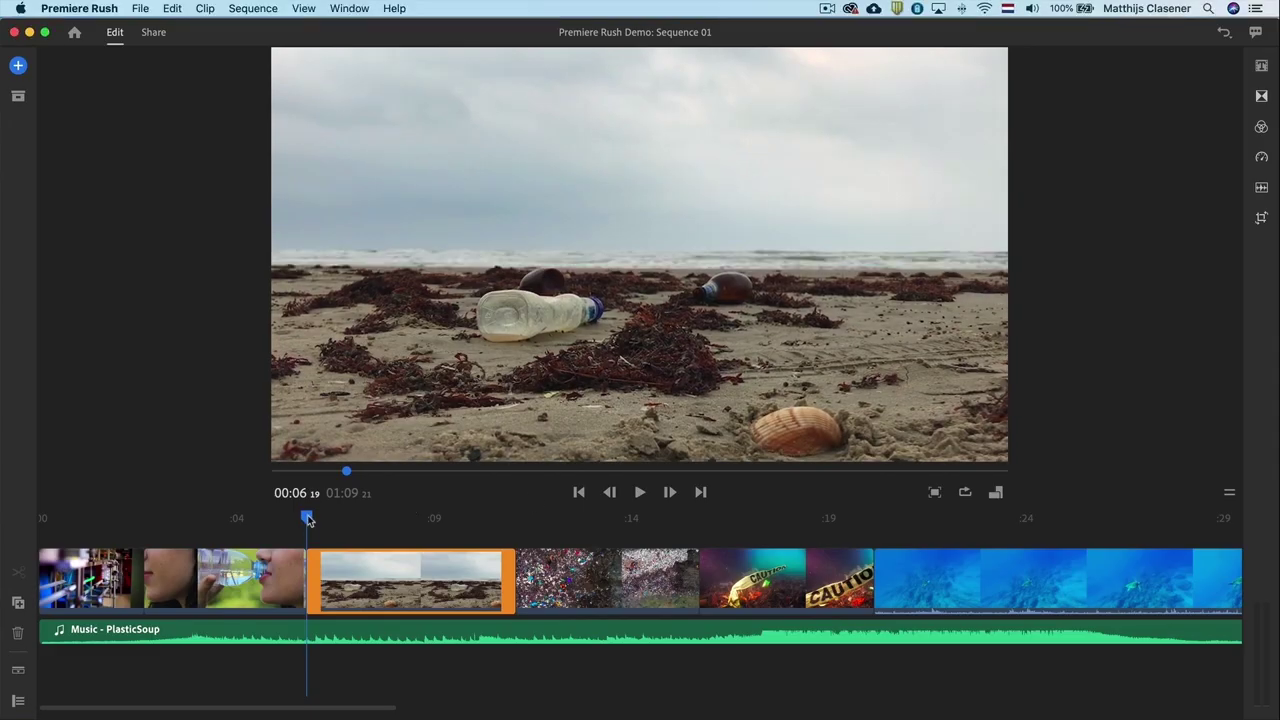
Shorten the ends of the landfill, Caution Tape and turtle clips.
{"action": "left_click", "coordinate": [590, 518]}
{"action": "left_click_drag", "start_coordinate": [698, 585], "coordinate": [600, 590]}
{"action": "left_click_drag", "start_coordinate": [434, 708], "coordinate": [550, 708]}
{"action": "left_click_drag", "start_coordinate": [420, 520], "coordinate": [471, 520]}
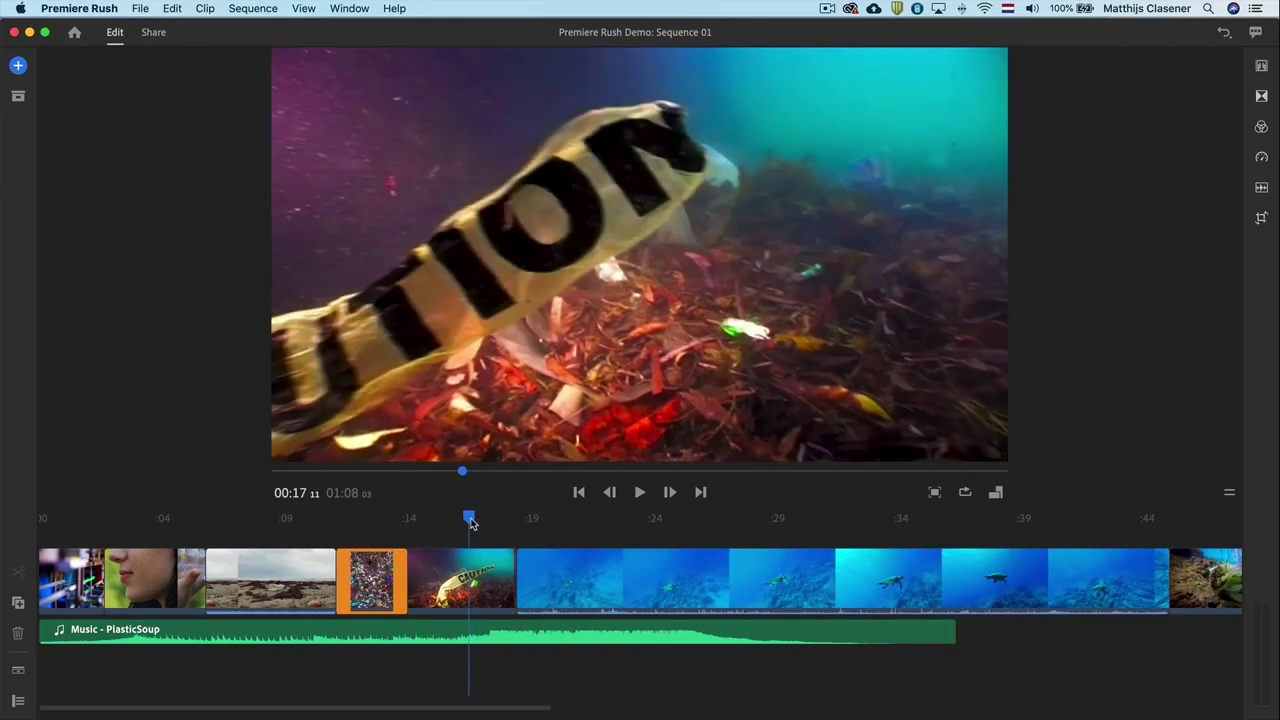
{"action": "left_click_drag", "start_coordinate": [463, 578], "coordinate": [463, 578]}
{"action": "left_click_drag", "start_coordinate": [1114, 580], "coordinate": [562, 598]}
Delete the beach litter clip and select the ocean title clip.
{"action": "left_click", "coordinate": [697, 580]}
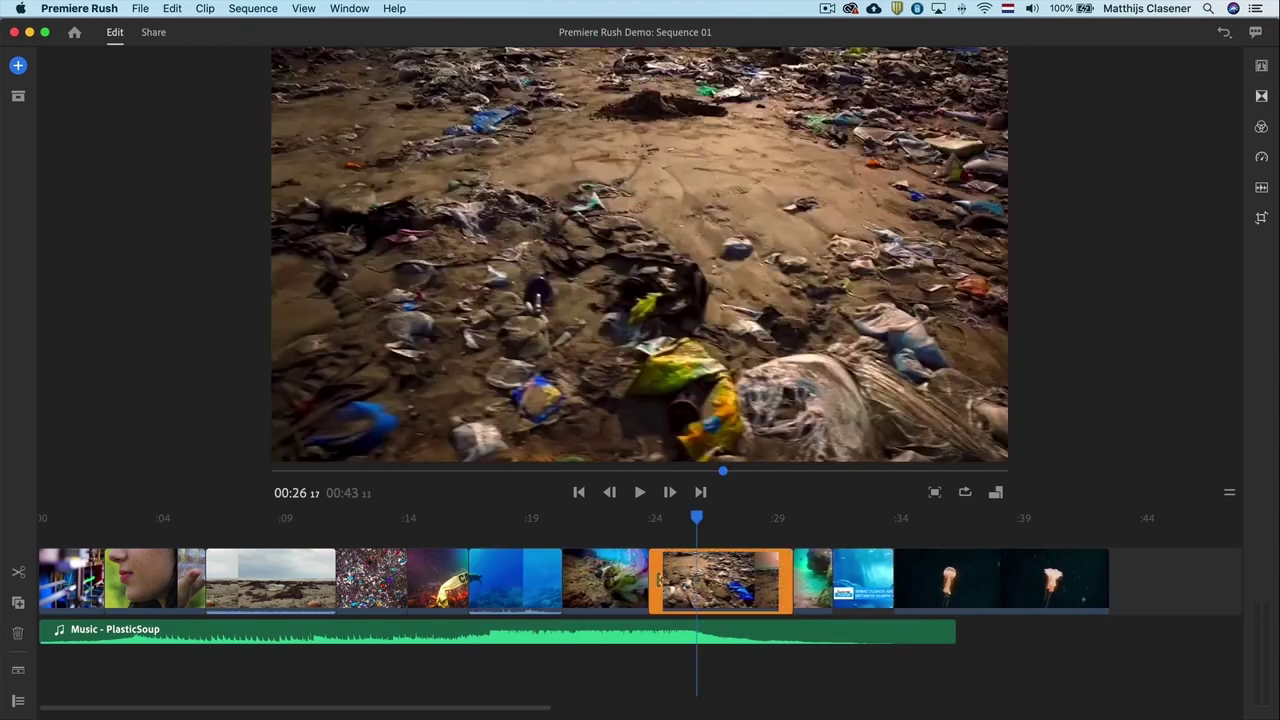
{"action": "left_click", "coordinate": [17, 634]}
{"action": "left_click", "coordinate": [733, 578]}
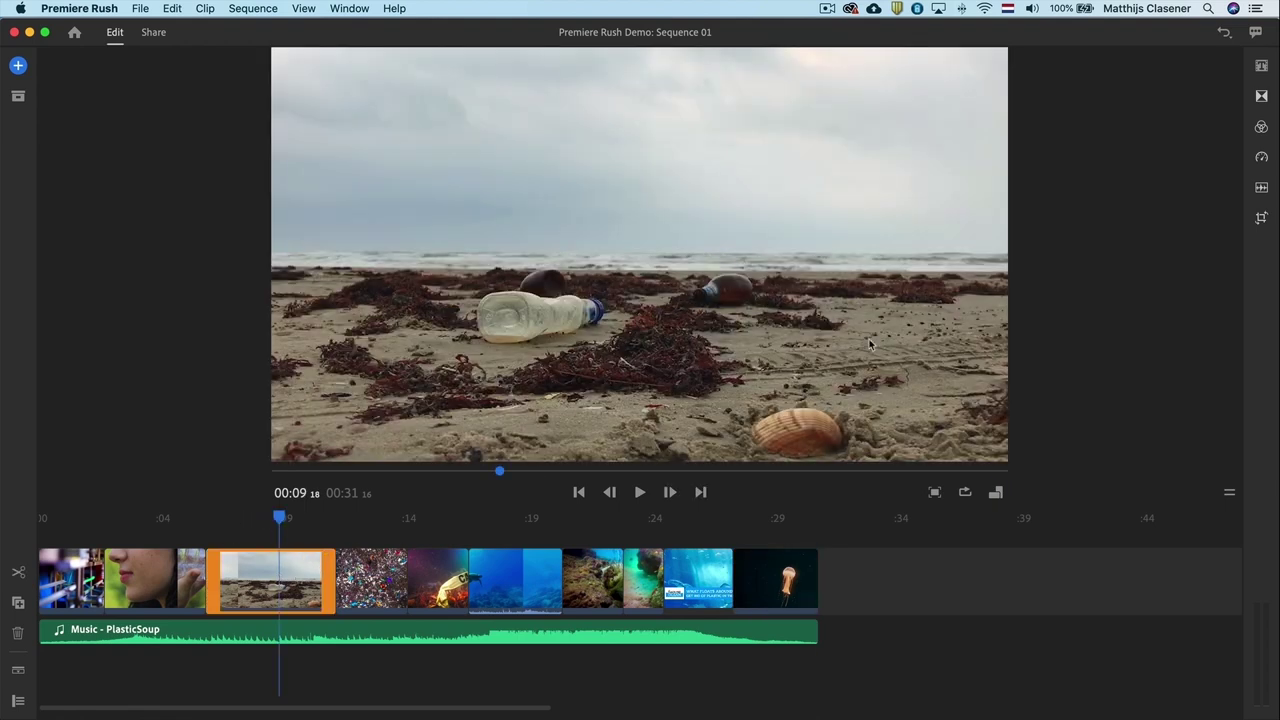
Turn on Mute in the Audio panel for the beach shot and the underwater turtle clip.
{"action": "left_click", "coordinate": [1262, 194]}
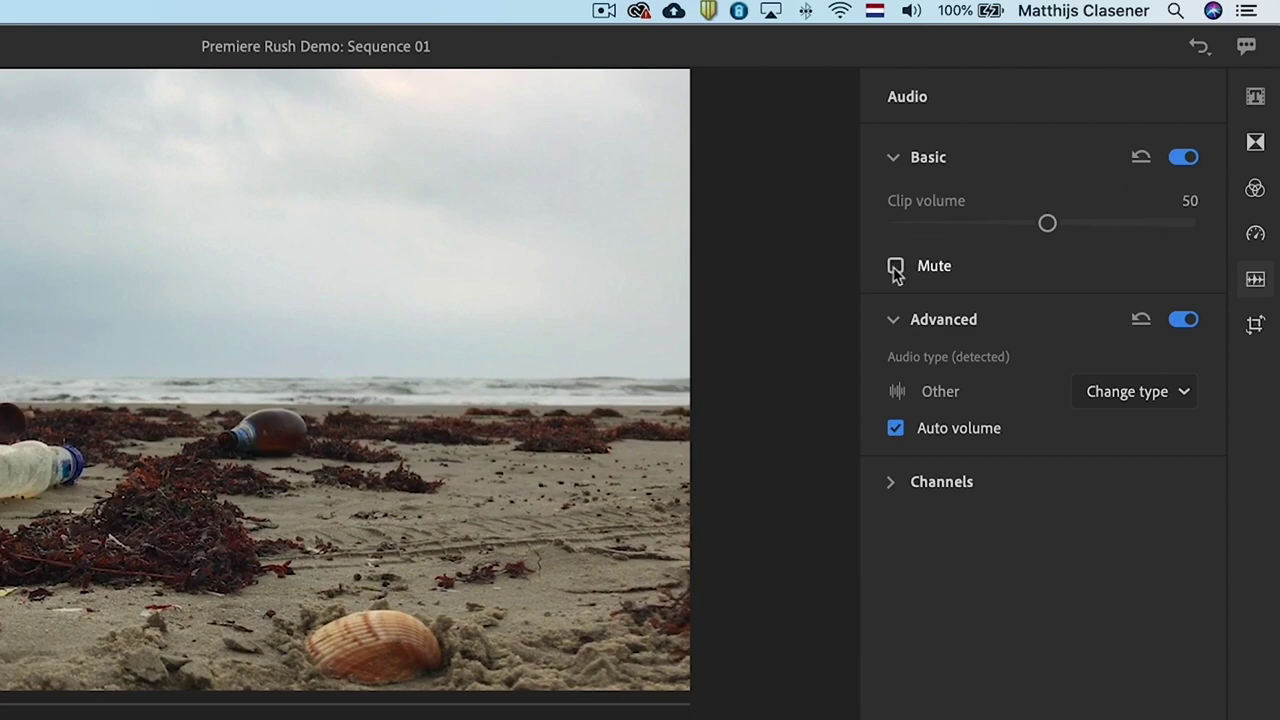
{"action": "left_click", "coordinate": [895, 267]}
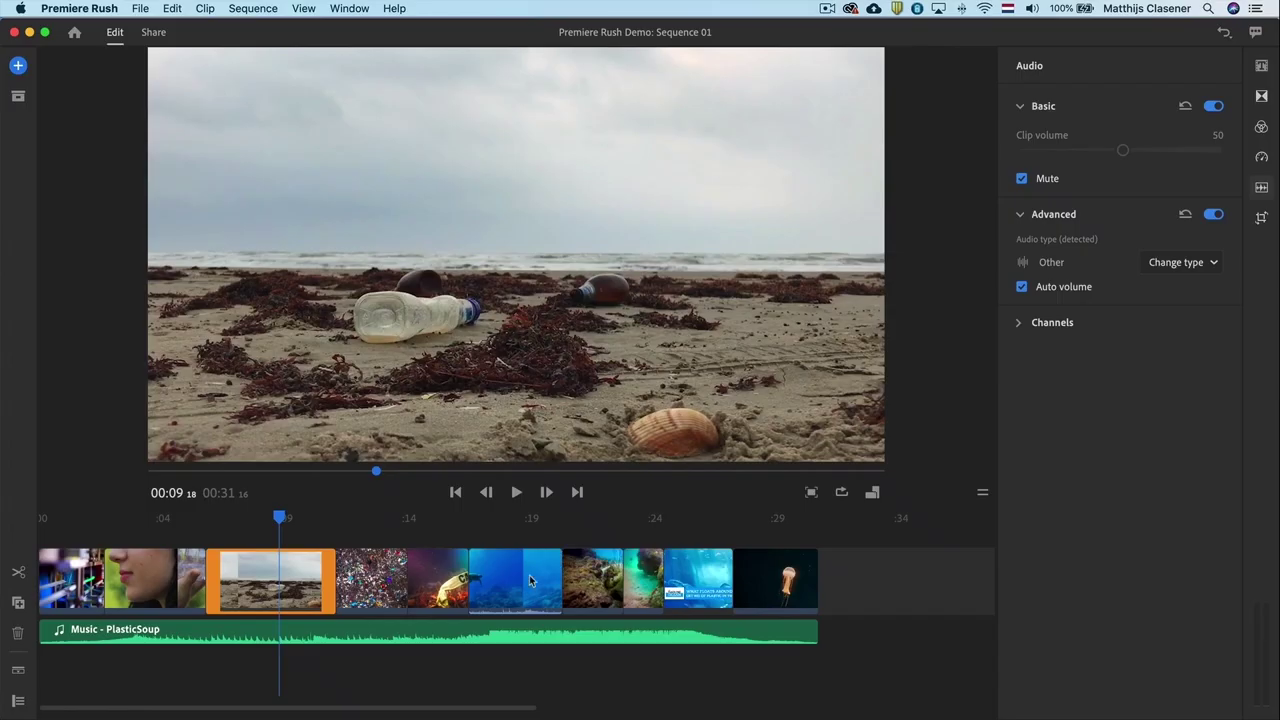
{"action": "left_click", "coordinate": [529, 578]}
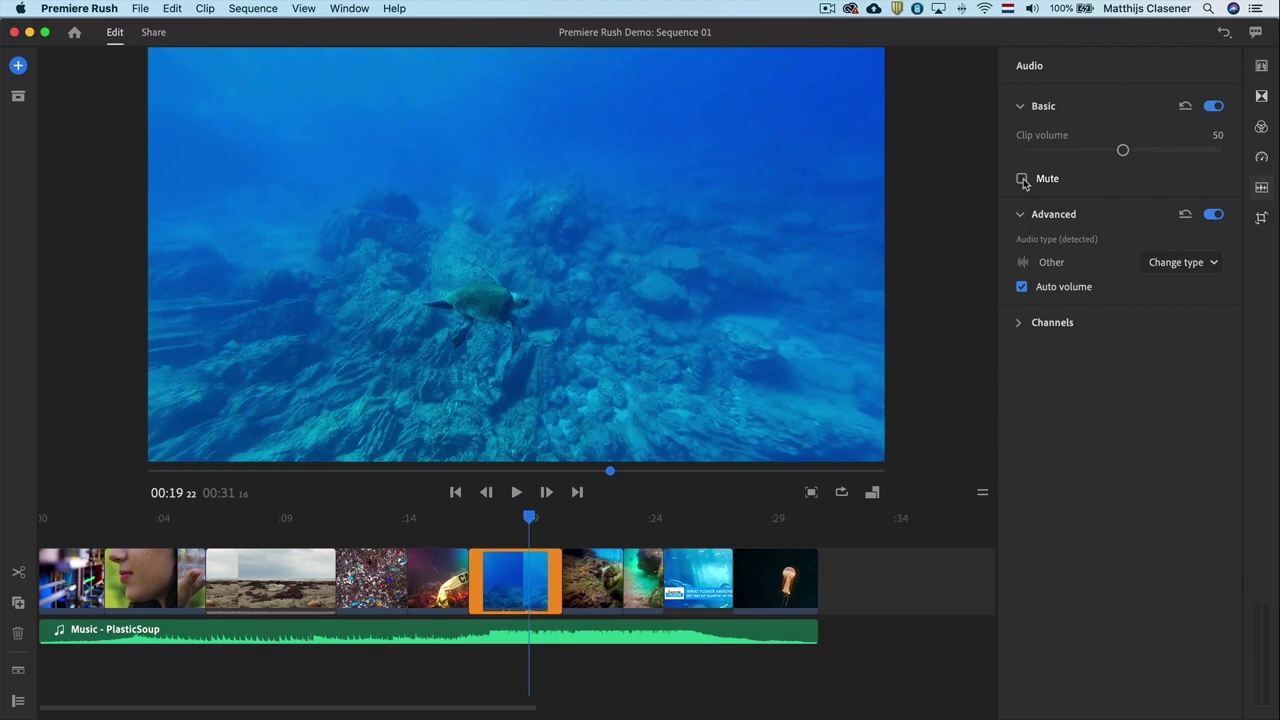
{"action": "left_click", "coordinate": [1022, 180]}
{"action": "left_click_drag", "start_coordinate": [529, 517], "coordinate": [22, 527]}
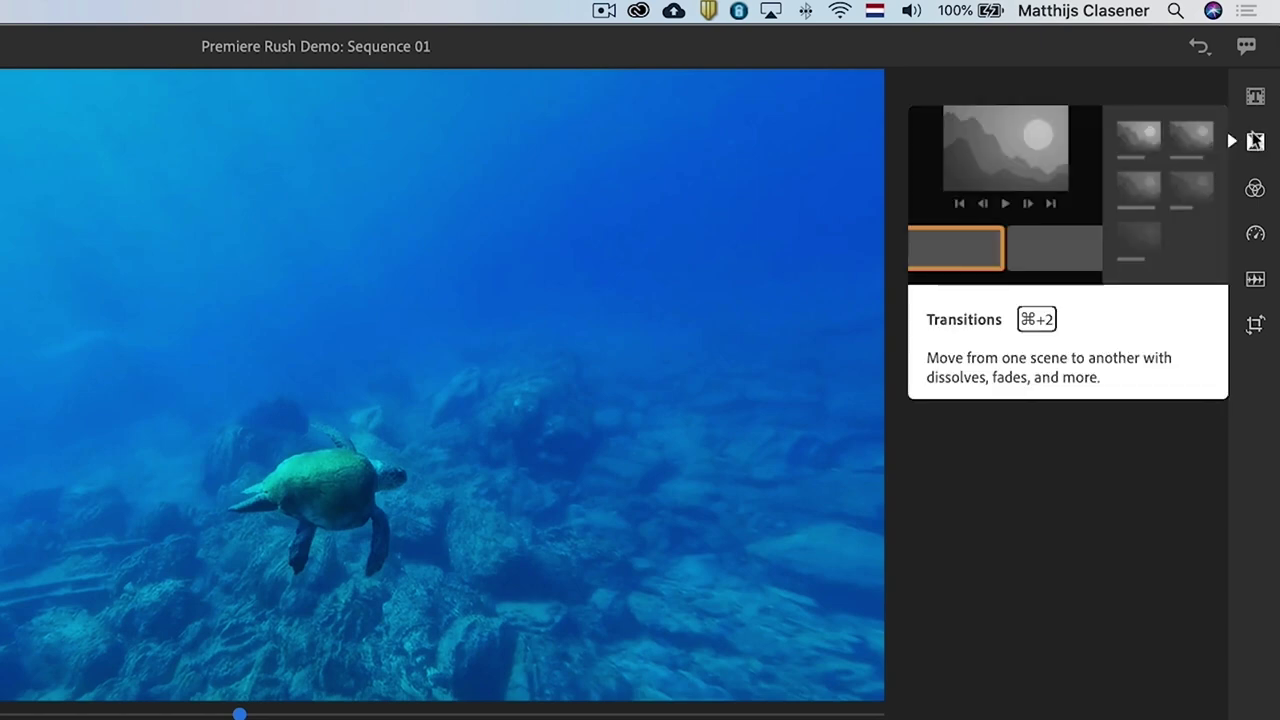
Place a Dip to White transition between the beach and turtle clips.
{"action": "left_click", "coordinate": [1255, 143]}
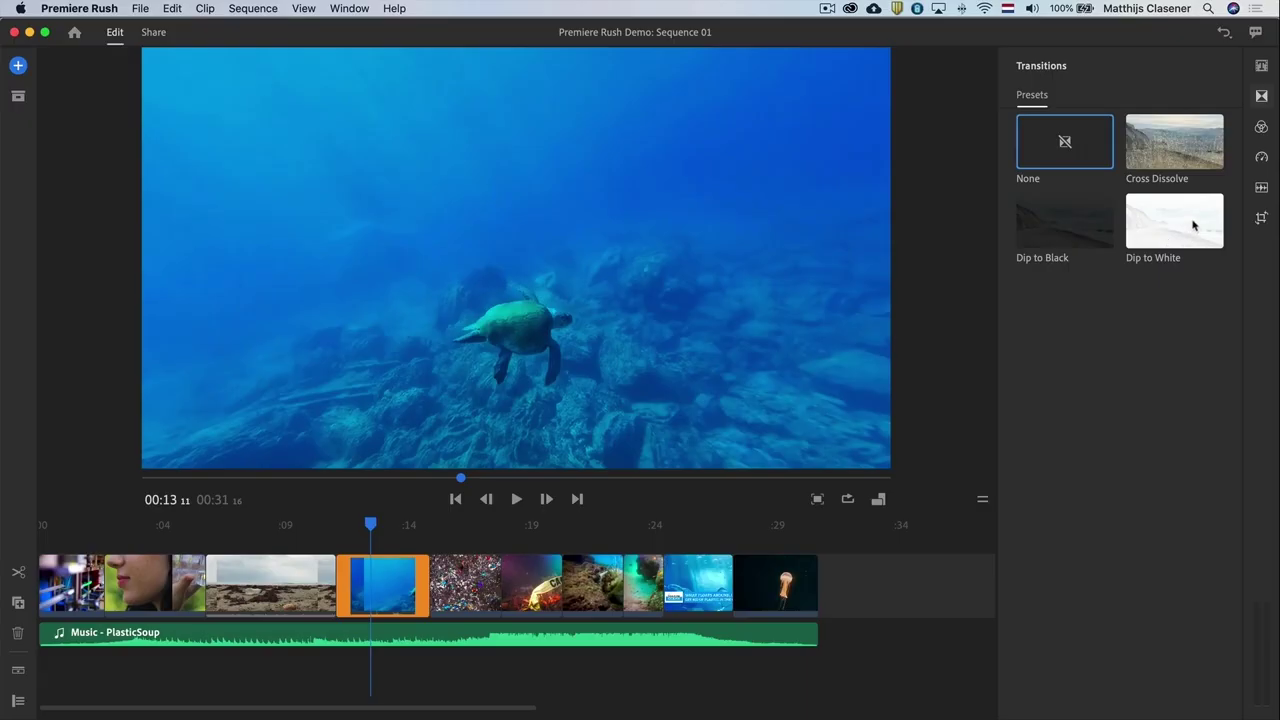
{"action": "left_click_drag", "start_coordinate": [1193, 226], "coordinate": [349, 593]}
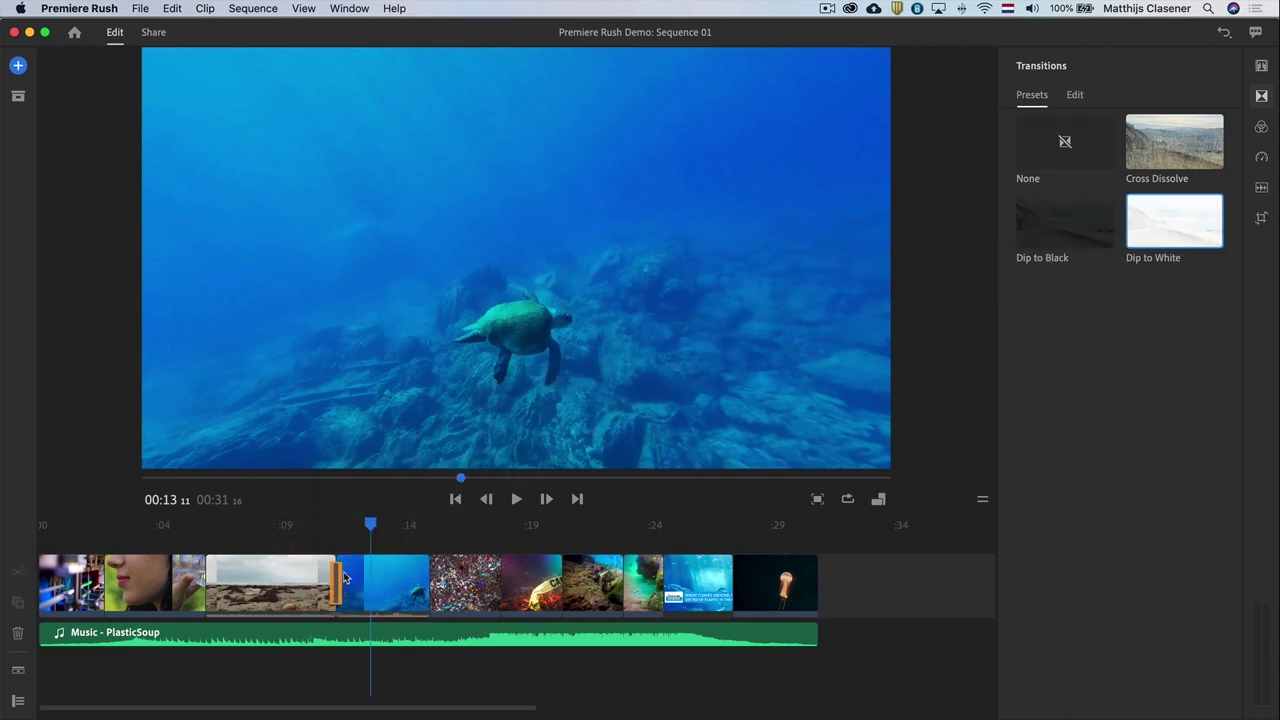
{"action": "left_click", "coordinate": [322, 524]}
{"action": "left_click_drag", "start_coordinate": [323, 524], "coordinate": [350, 522]}
{"action": "left_click_drag", "start_coordinate": [529, 703], "coordinate": [390, 705]}
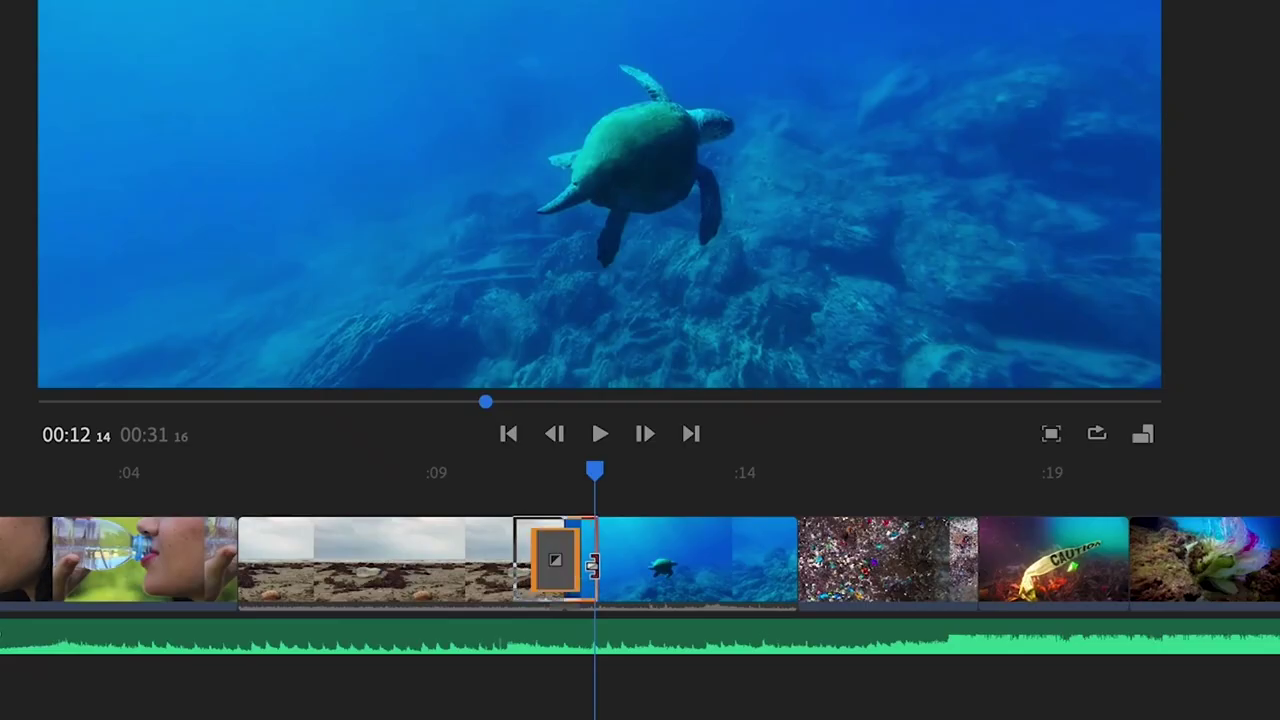
Add another Dip to White transition before the jellyfish clip.
{"action": "left_click", "coordinate": [549, 560]}
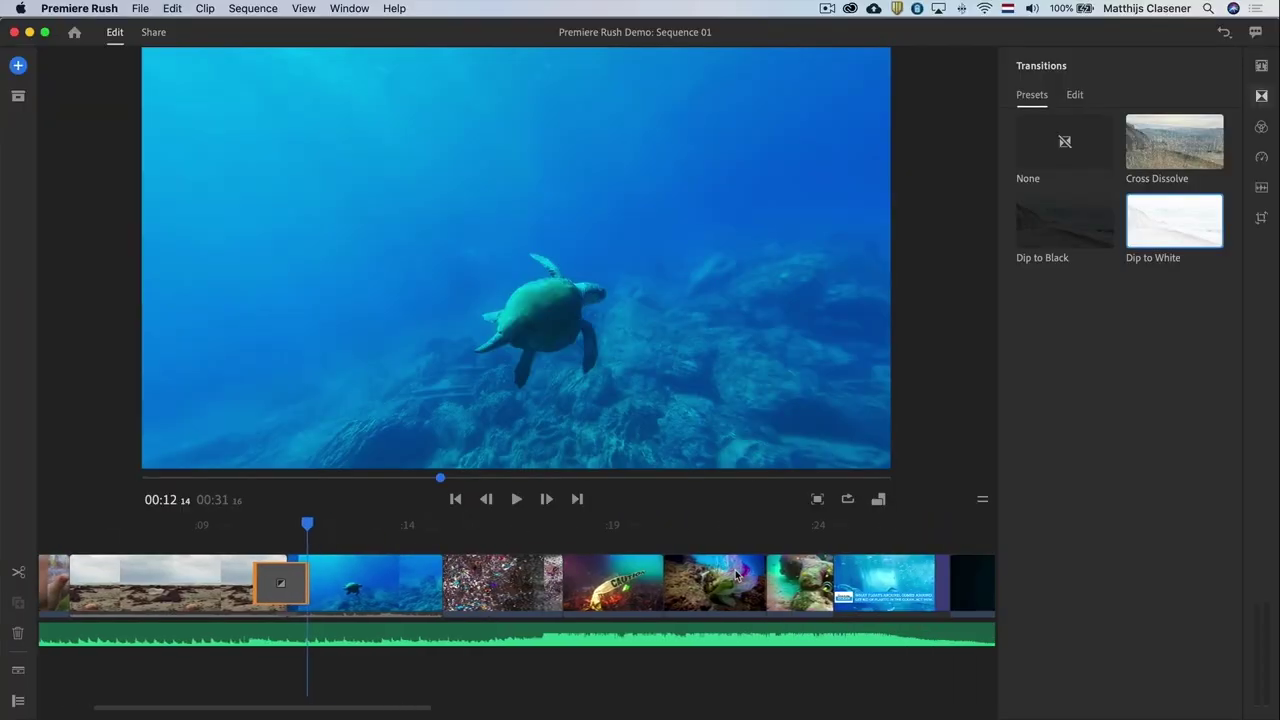
{"action": "scroll", "coordinate": [736, 573], "scroll_direction": "right", "scroll_amount": 5}
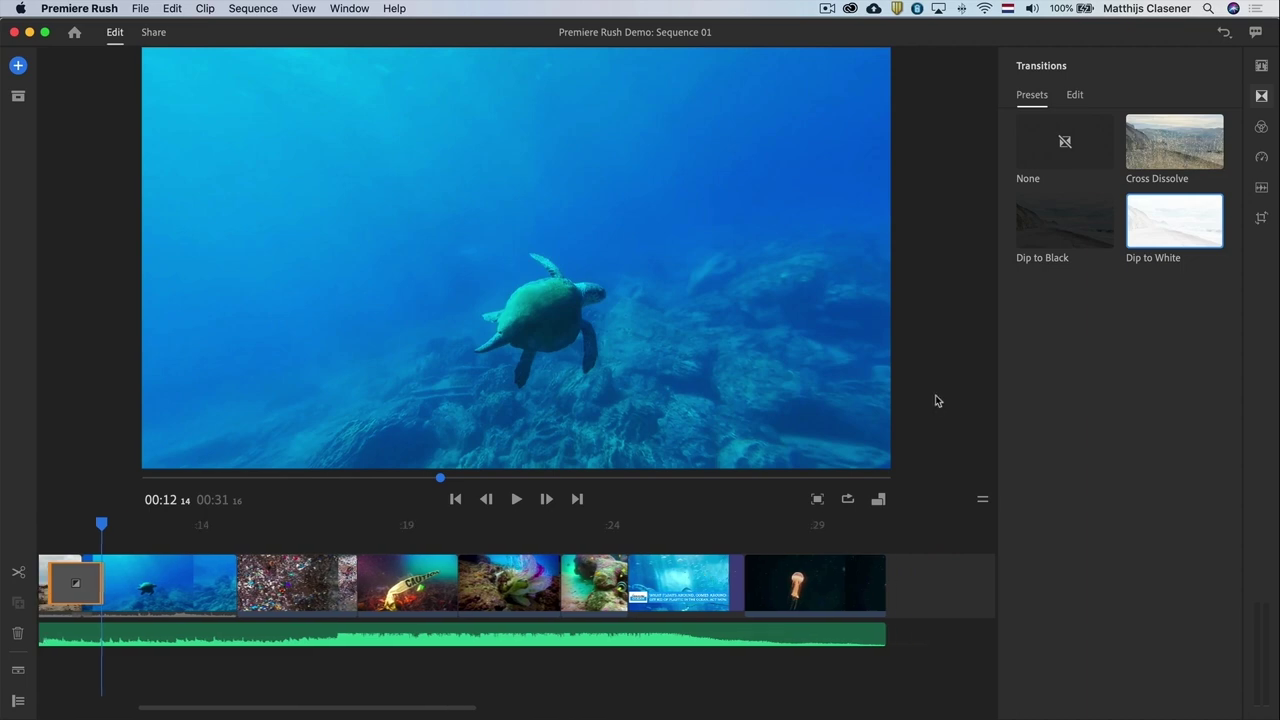
{"action": "left_click_drag", "start_coordinate": [1181, 236], "coordinate": [759, 573]}
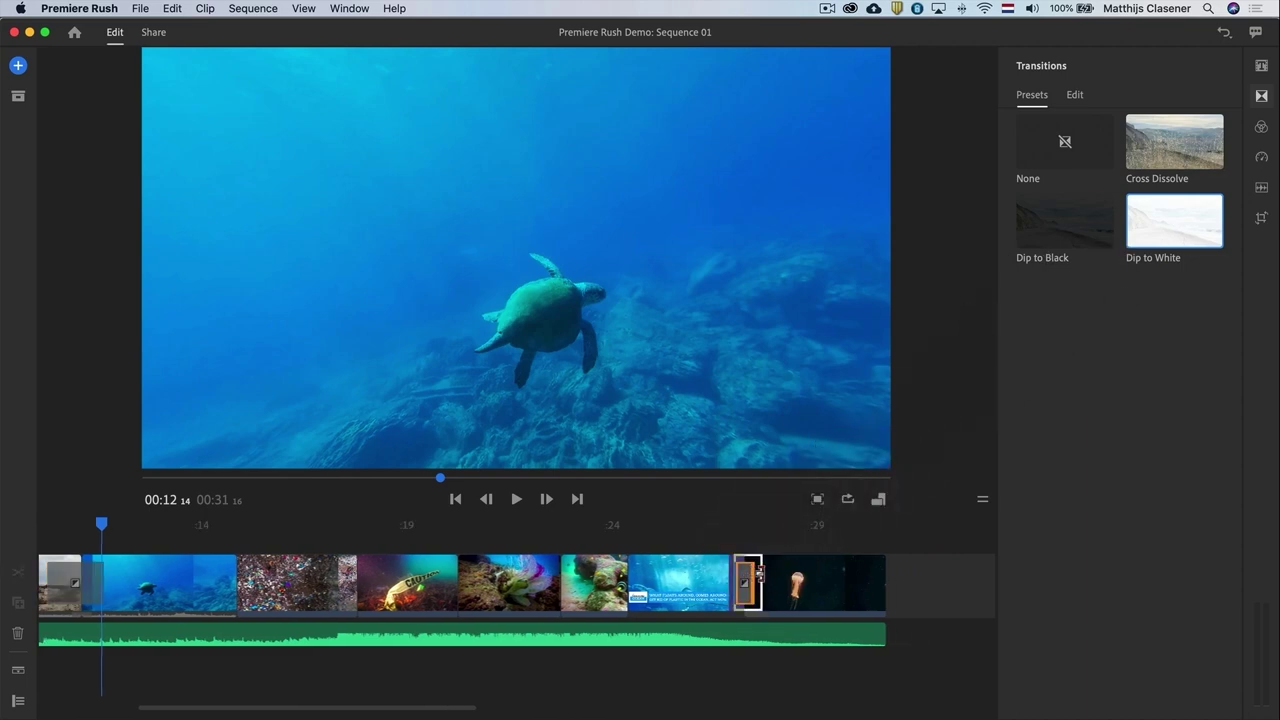
{"action": "left_click", "coordinate": [806, 572]}
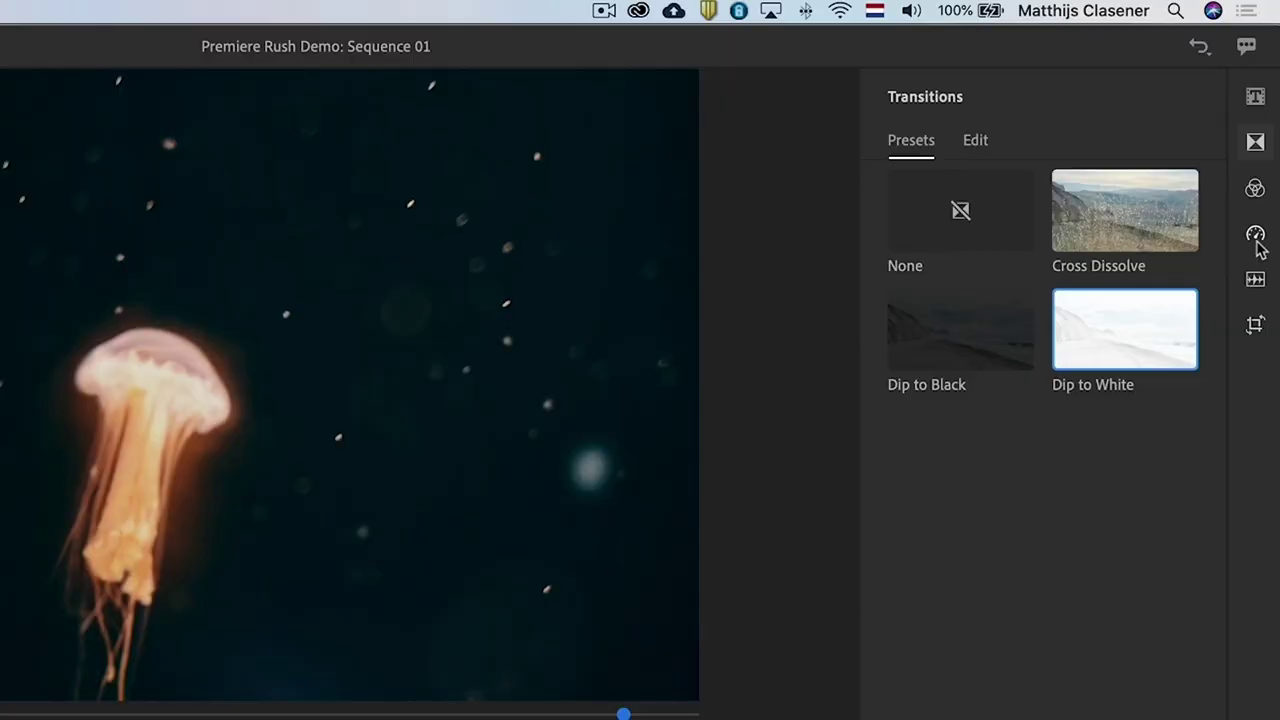
Set the jellyfish clip's Range Speed to 59%.
{"action": "left_click", "coordinate": [1257, 245]}
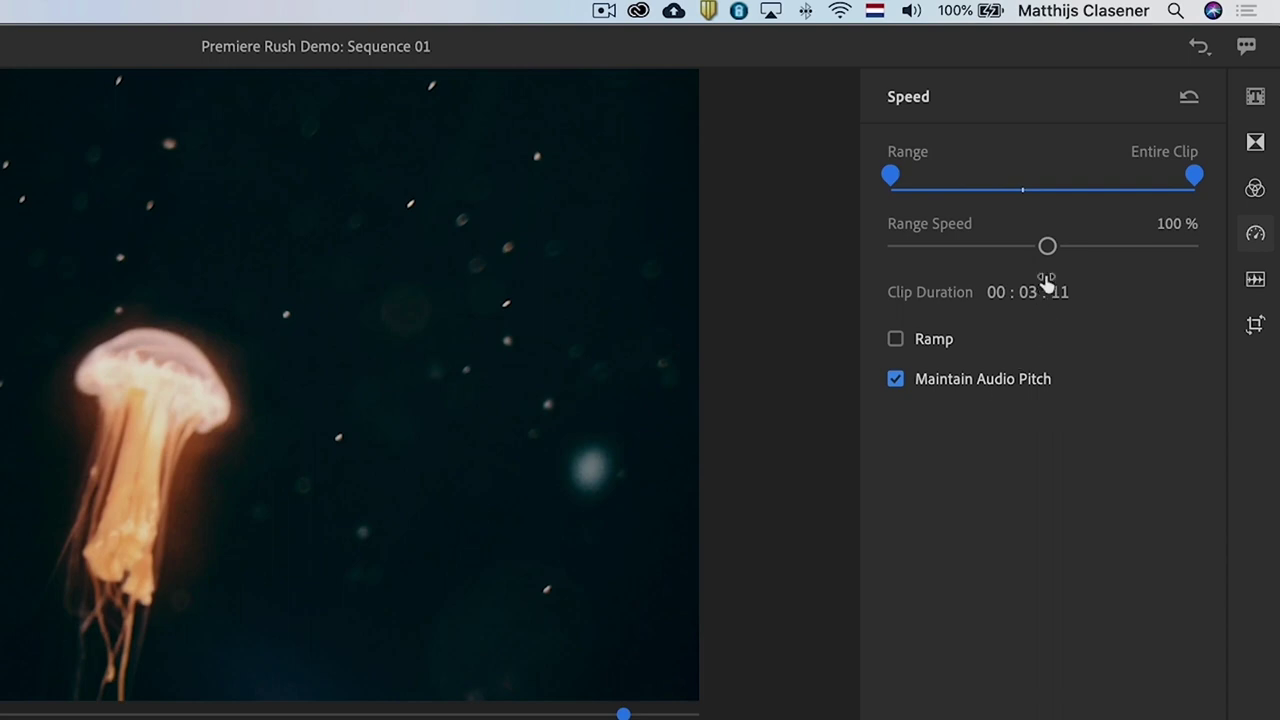
{"action": "left_click_drag", "start_coordinate": [1047, 248], "coordinate": [1015, 251]}
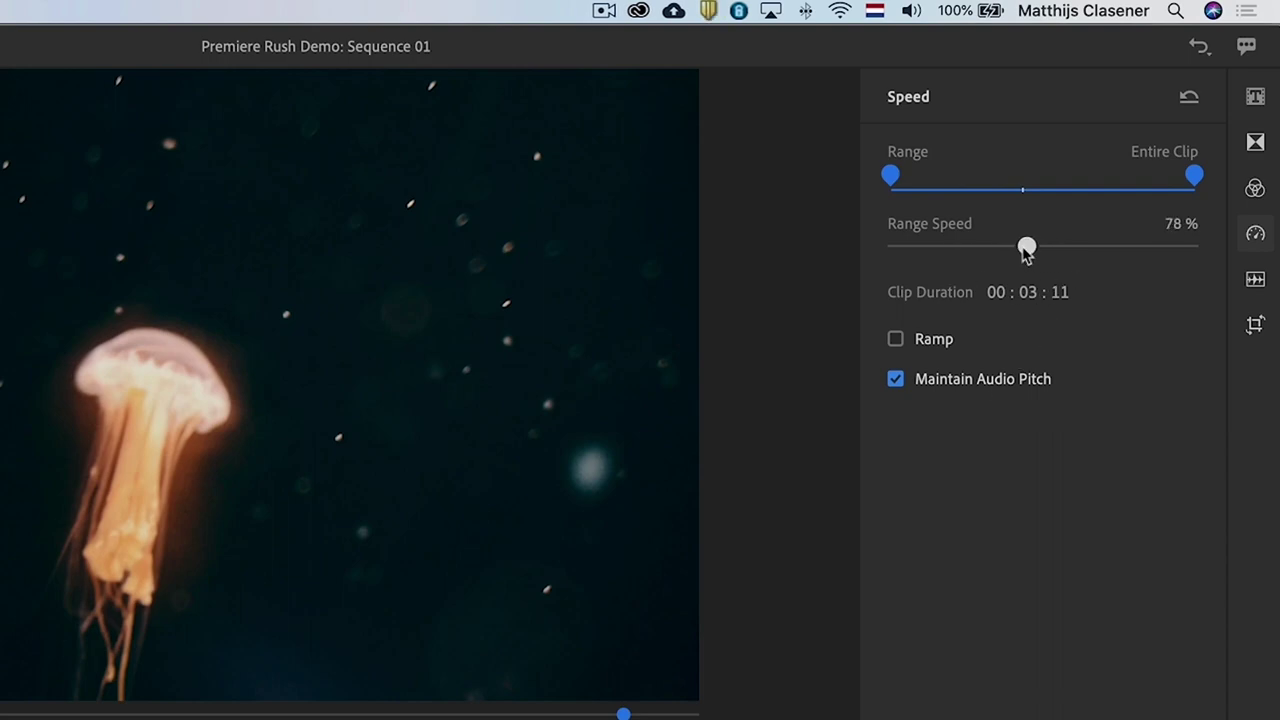
{"action": "left_click_drag", "start_coordinate": [1101, 168], "coordinate": [1096, 167]}
Trim the jellyfish clip's end to 00:03:12 and play back the ending.
{"action": "left_click_drag", "start_coordinate": [975, 586], "coordinate": [880, 588]}
{"action": "left_click_drag", "start_coordinate": [802, 524], "coordinate": [749, 519]}
{"action": "key", "text": "space"}
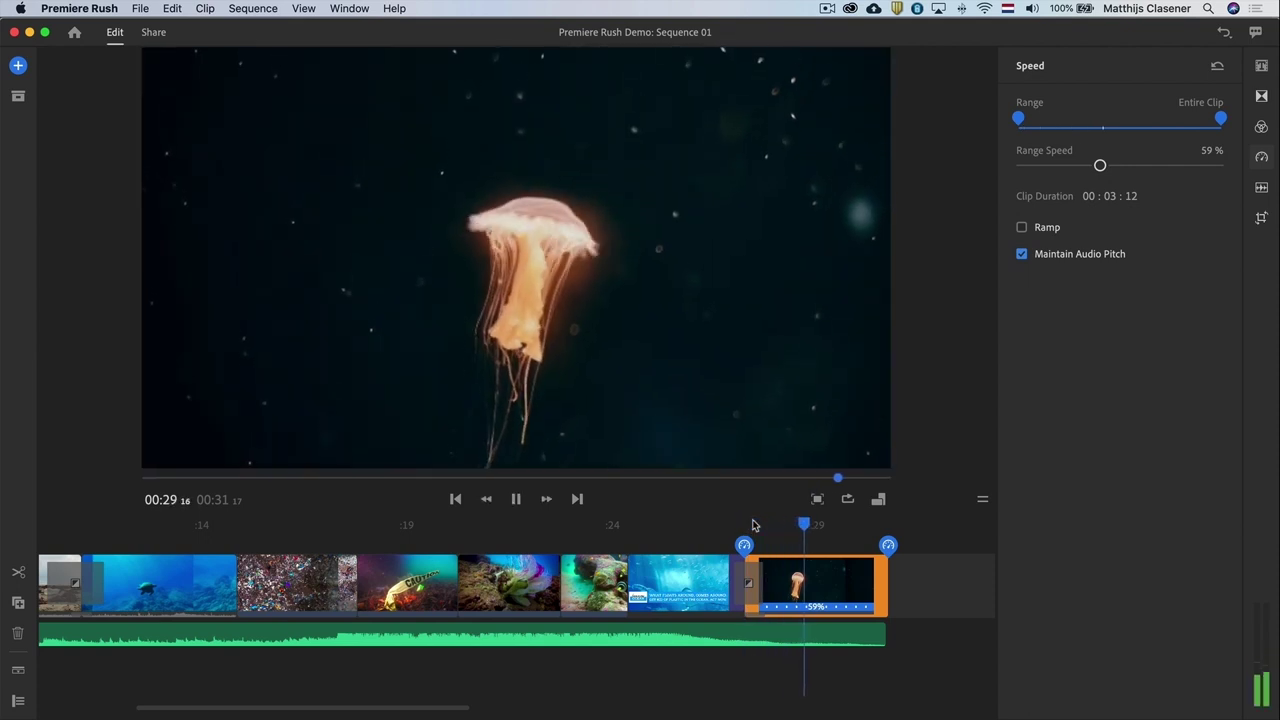
{"action": "key", "text": "space"}
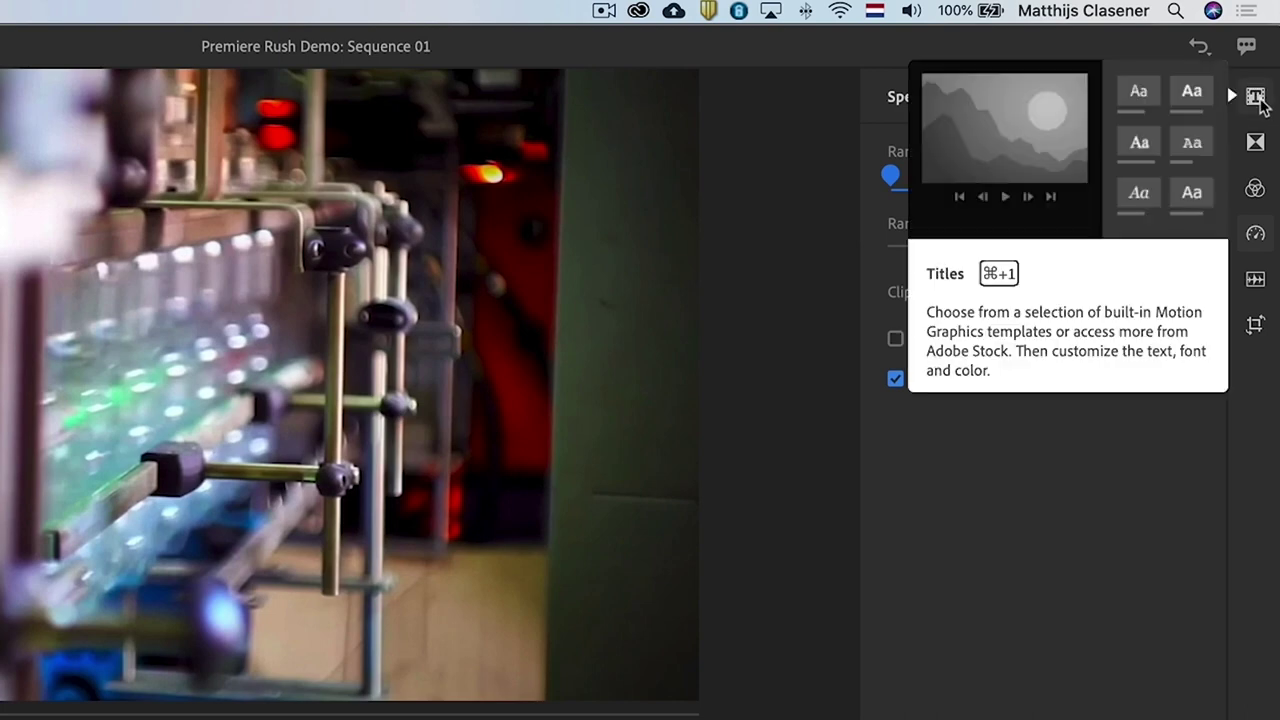
Browse the title styles, then page through the Adobe Stock templates under More Titles.
{"action": "left_click", "coordinate": [1258, 99]}
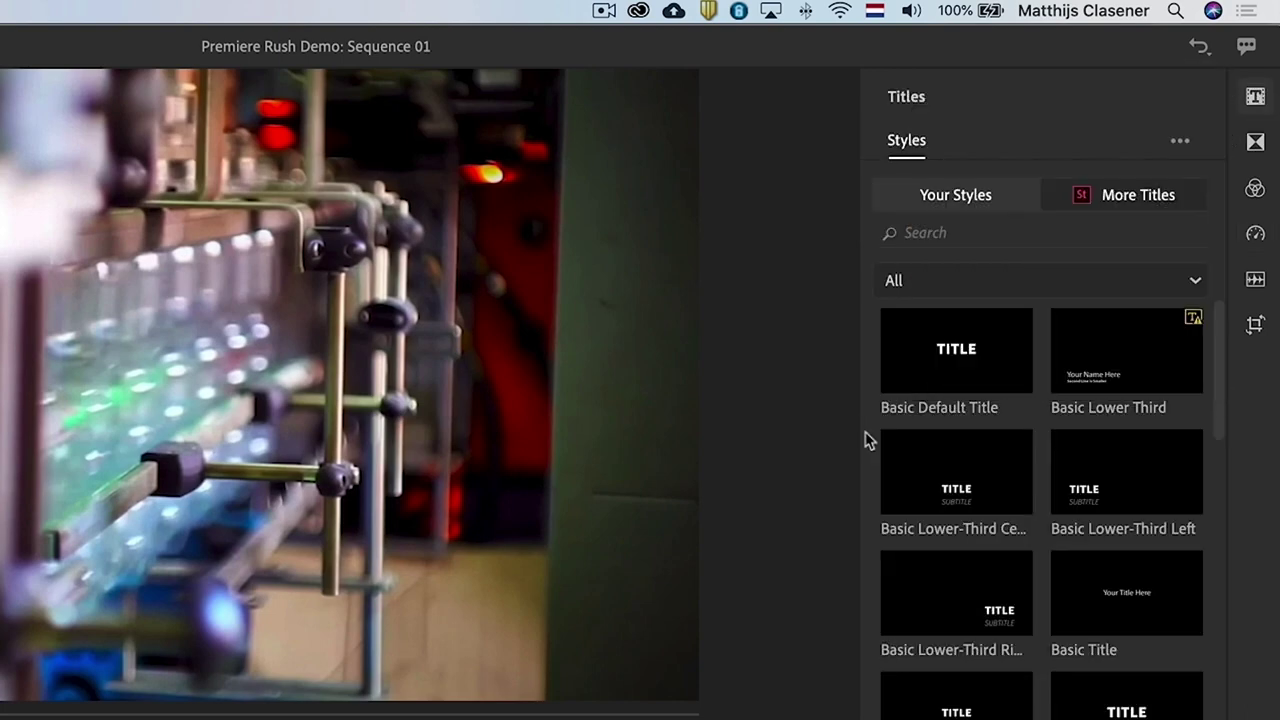
{"action": "scroll", "coordinate": [1222, 370], "scroll_direction": "down", "scroll_amount": 20}
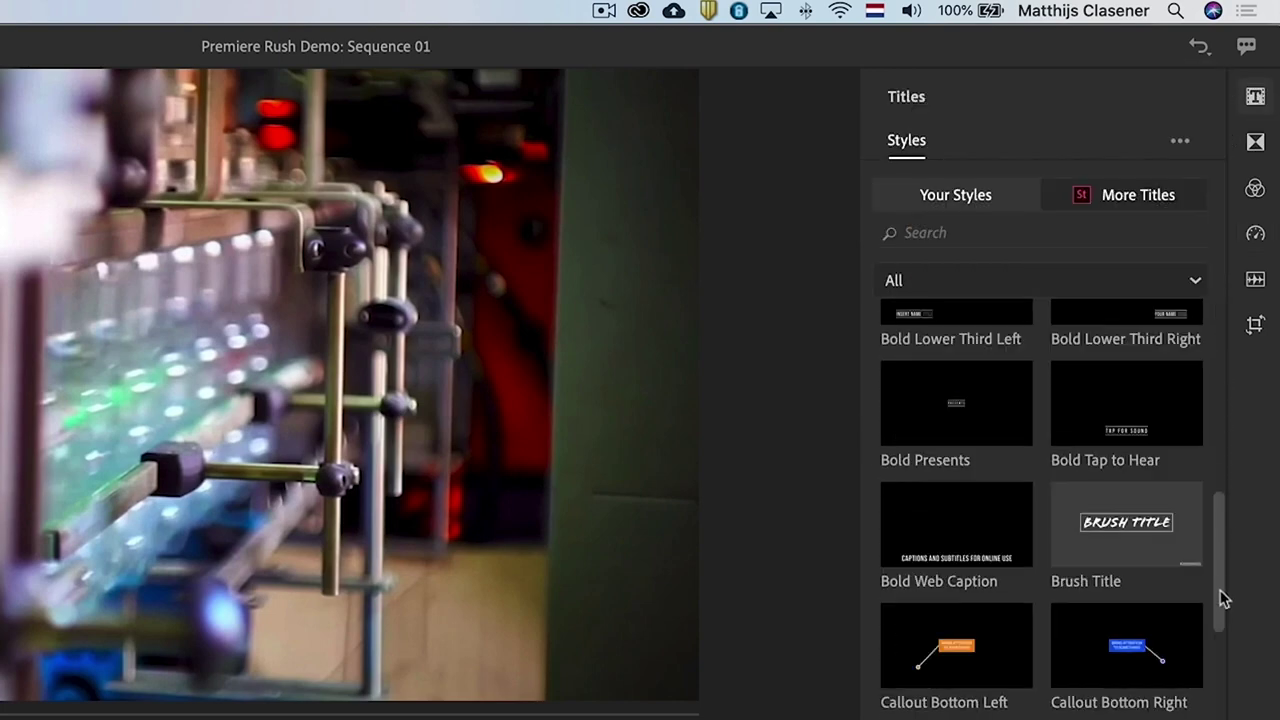
{"action": "scroll", "coordinate": [1186, 364], "scroll_direction": "down", "scroll_amount": 5}
{"action": "scroll", "coordinate": [1186, 364], "scroll_direction": "up", "scroll_amount": 20}
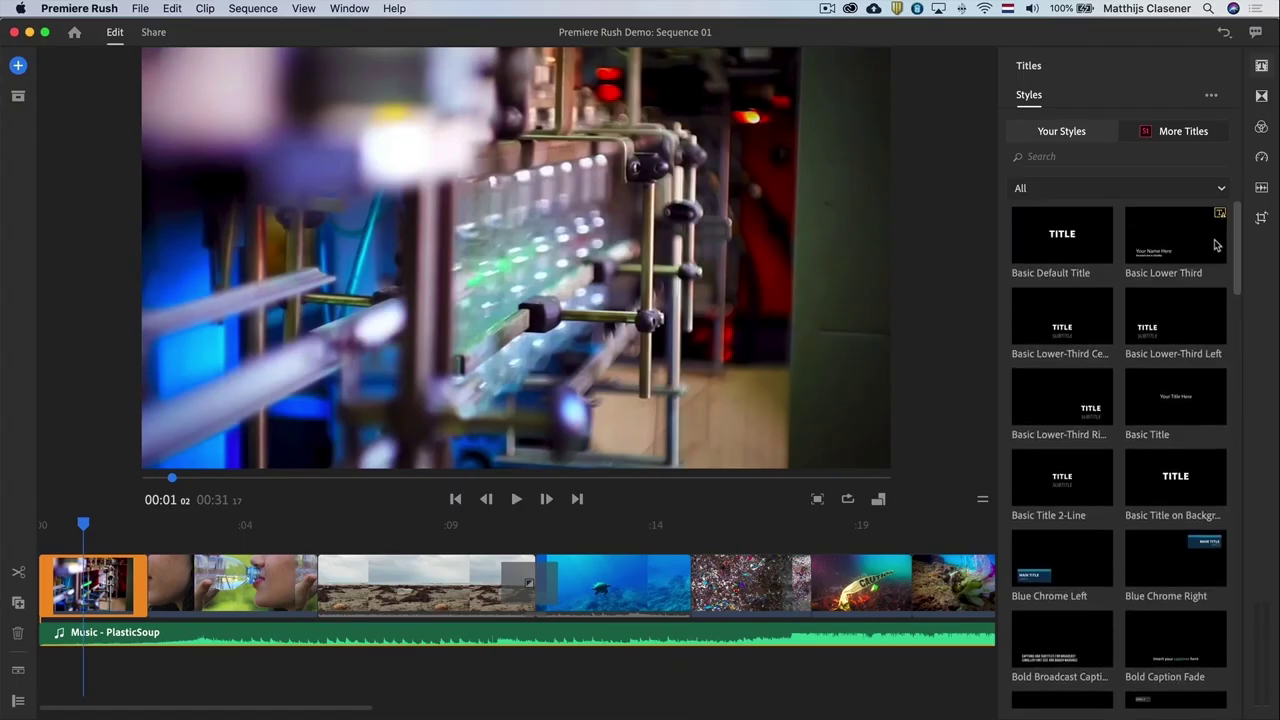
{"action": "left_click", "coordinate": [1173, 138]}
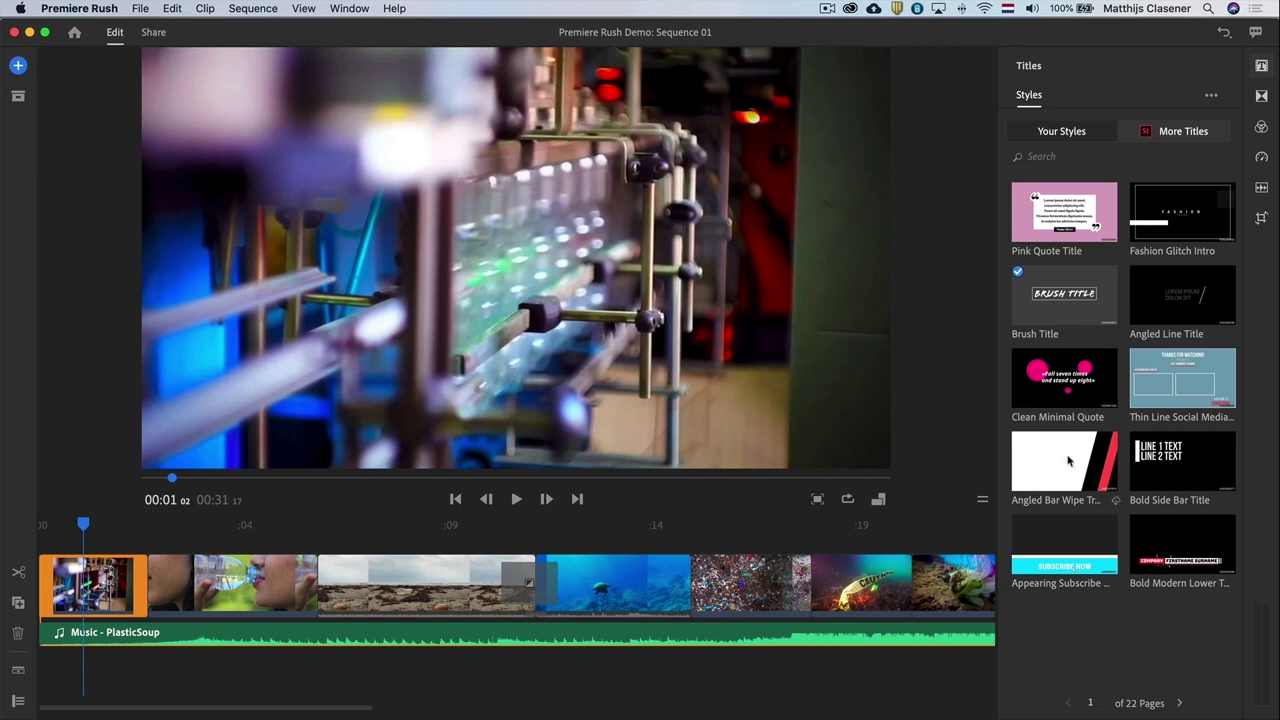
{"action": "left_click", "coordinate": [1180, 704]}
{"action": "left_click", "coordinate": [1181, 704]}
{"action": "left_click", "coordinate": [1181, 704]}
{"action": "left_click", "coordinate": [1181, 704]}
{"action": "left_click", "coordinate": [1181, 704]}
{"action": "left_click", "coordinate": [1181, 704]}
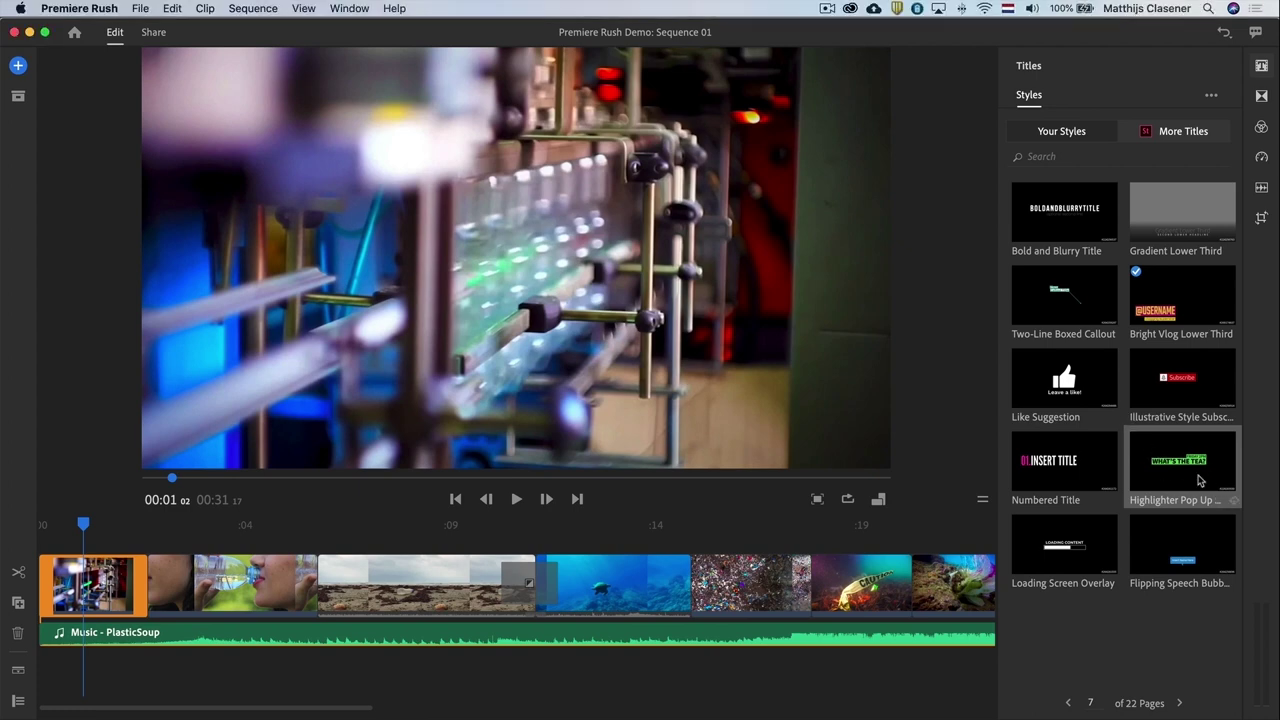
Add a Highlighter Pop Up title at the sequence start reading 'WHAT ARE WE DOING' / 'TO OUR OCEAN?'.
{"action": "mouse_move", "coordinate": [1200, 472]}
{"action": "left_mouse_down"}
{"action": "mouse_move", "coordinate": [1160, 462]}
{"action": "mouse_move", "coordinate": [44, 541]}
{"action": "left_mouse_up"}
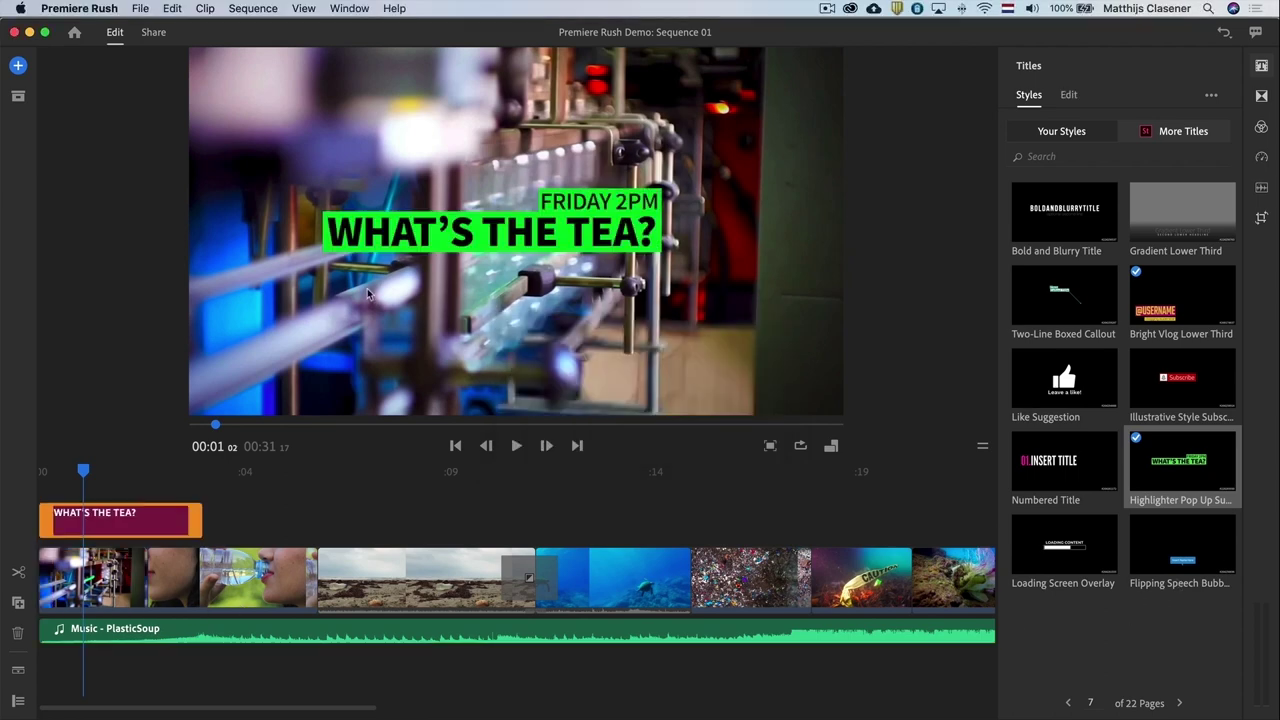
{"action": "double_click", "coordinate": [636, 199]}
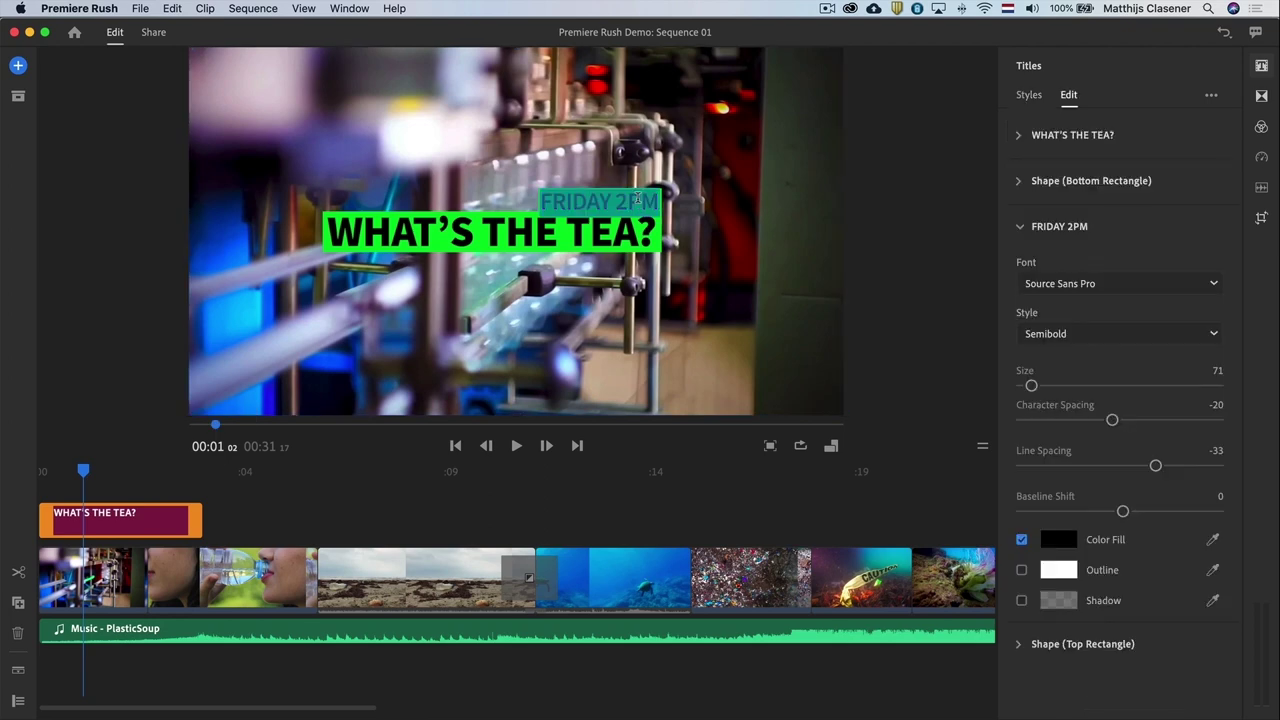
{"action": "type", "text": "WHAT ARE WE DOING"}
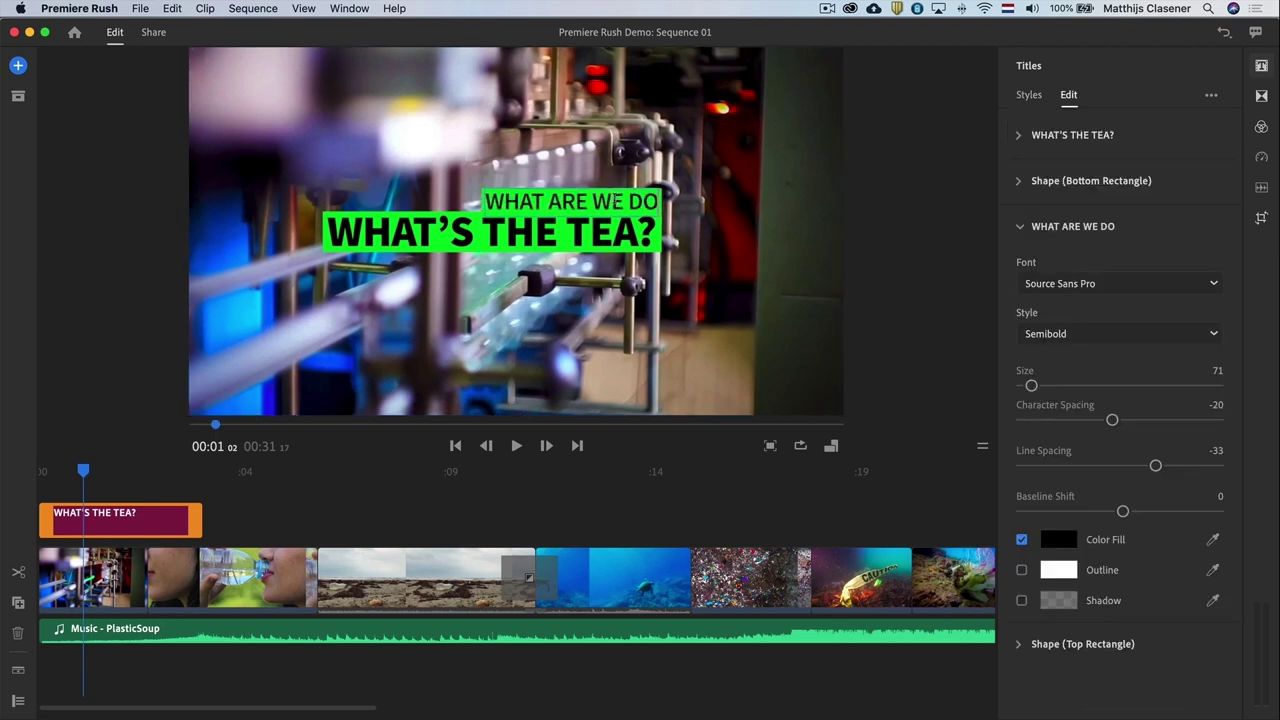
{"action": "double_click", "coordinate": [614, 222]}
{"action": "type", "text": "TO OUR OCEAN?"}
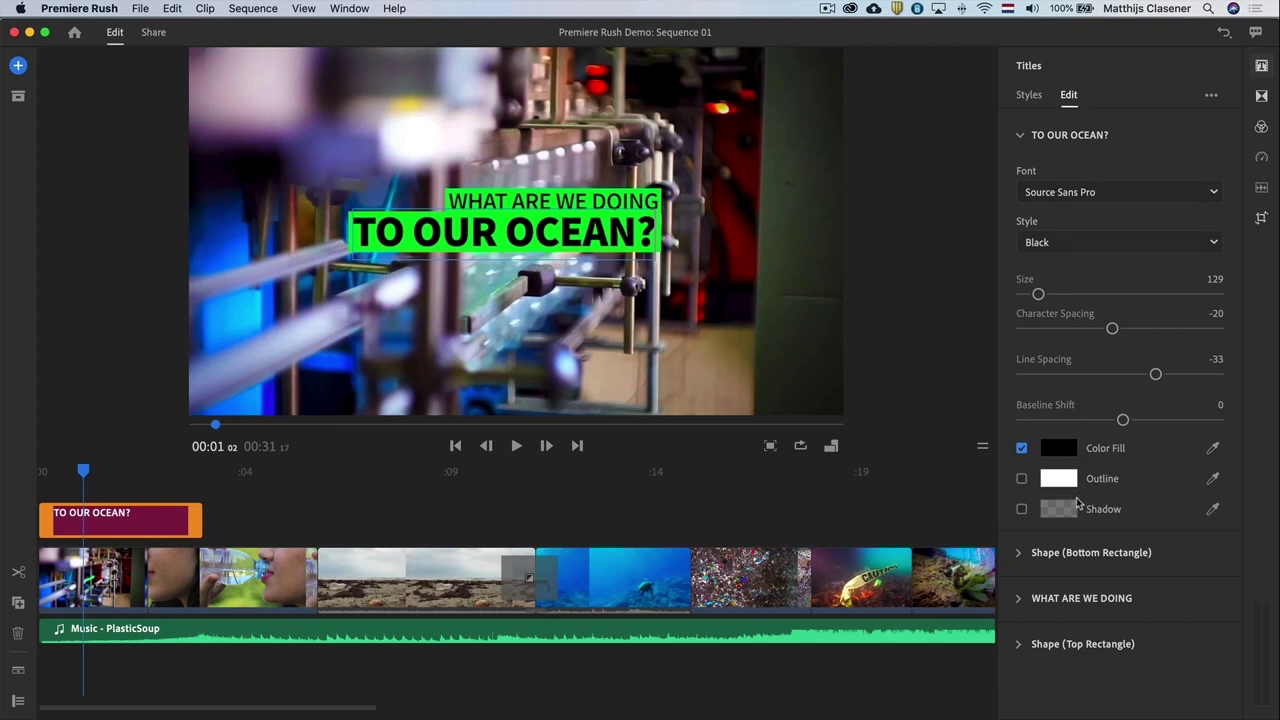
Fill the bottom and top title rectangles with blue 00B6FF sampled from the footage.
{"action": "left_click", "coordinate": [1020, 553]}
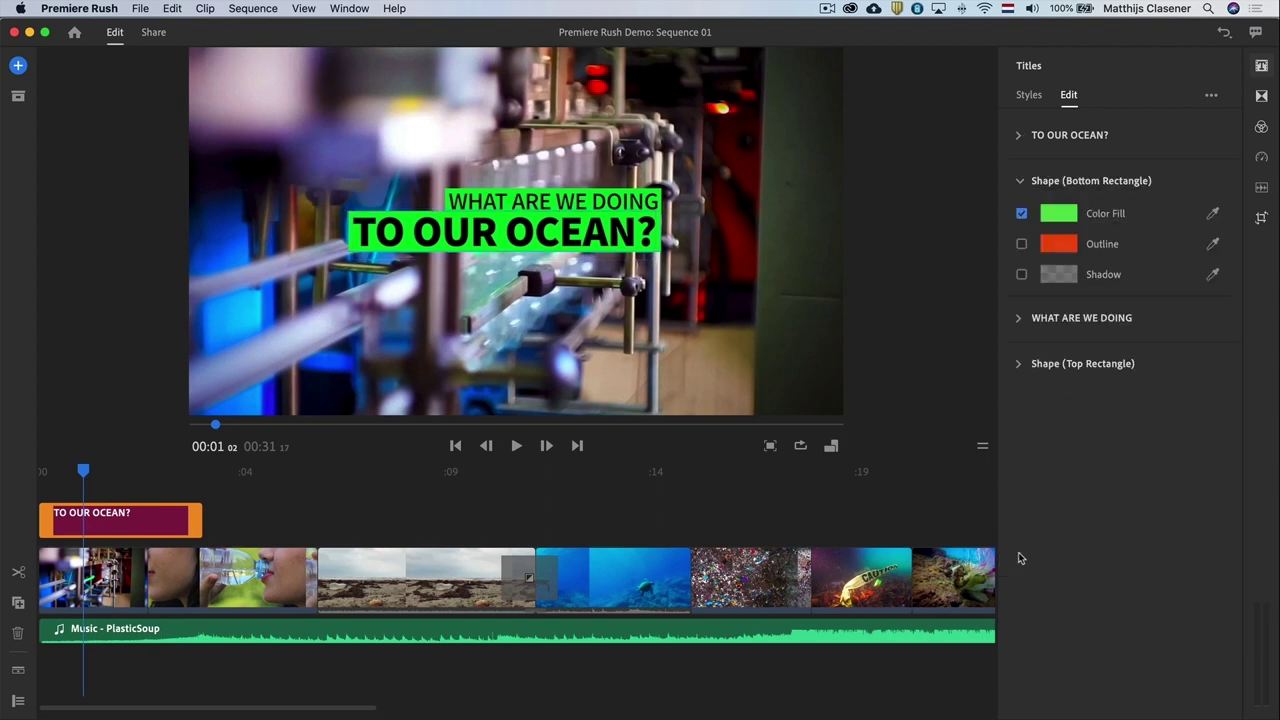
{"action": "left_click", "coordinate": [1052, 214]}
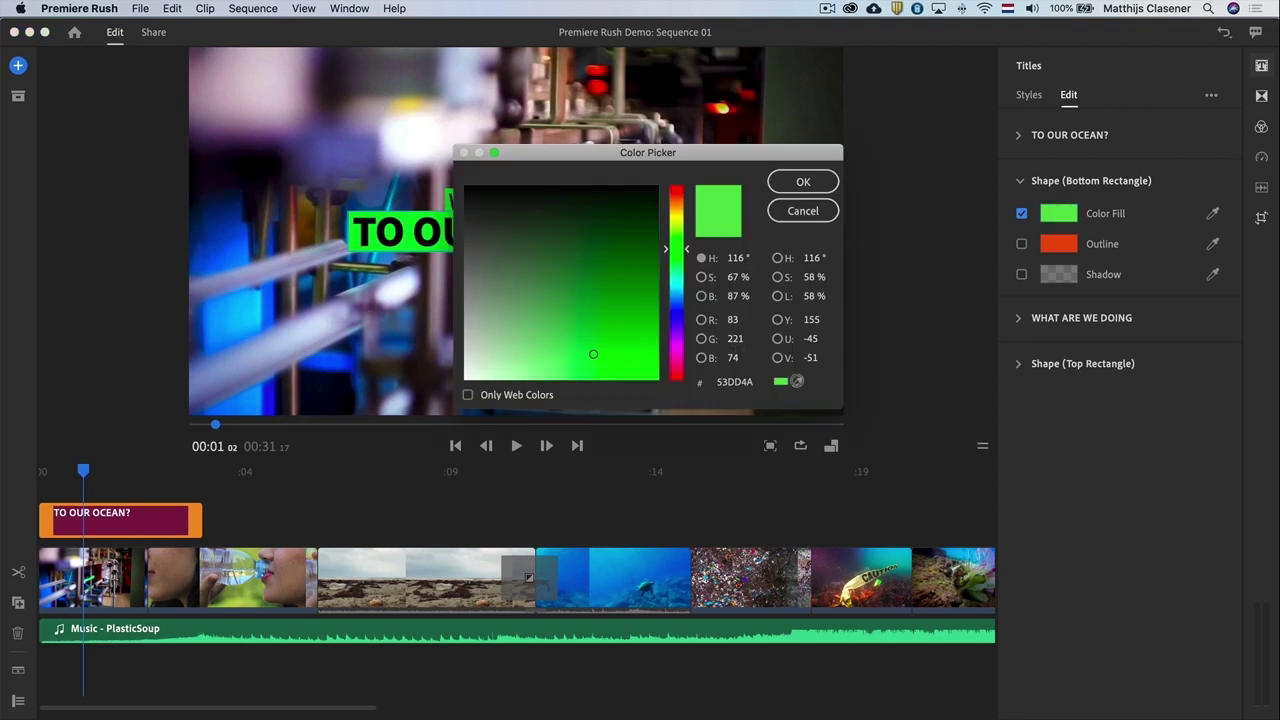
{"action": "left_click", "coordinate": [799, 381]}
{"action": "left_click", "coordinate": [240, 312]}
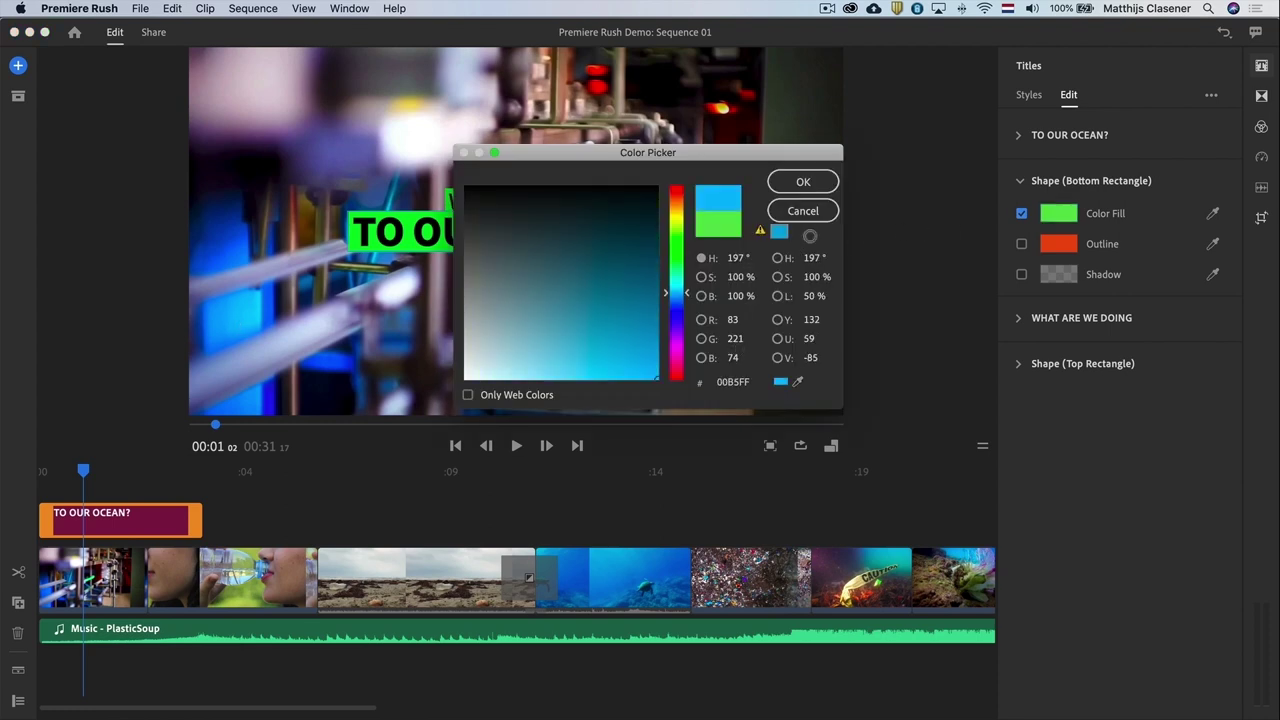
{"action": "left_click", "coordinate": [803, 181]}
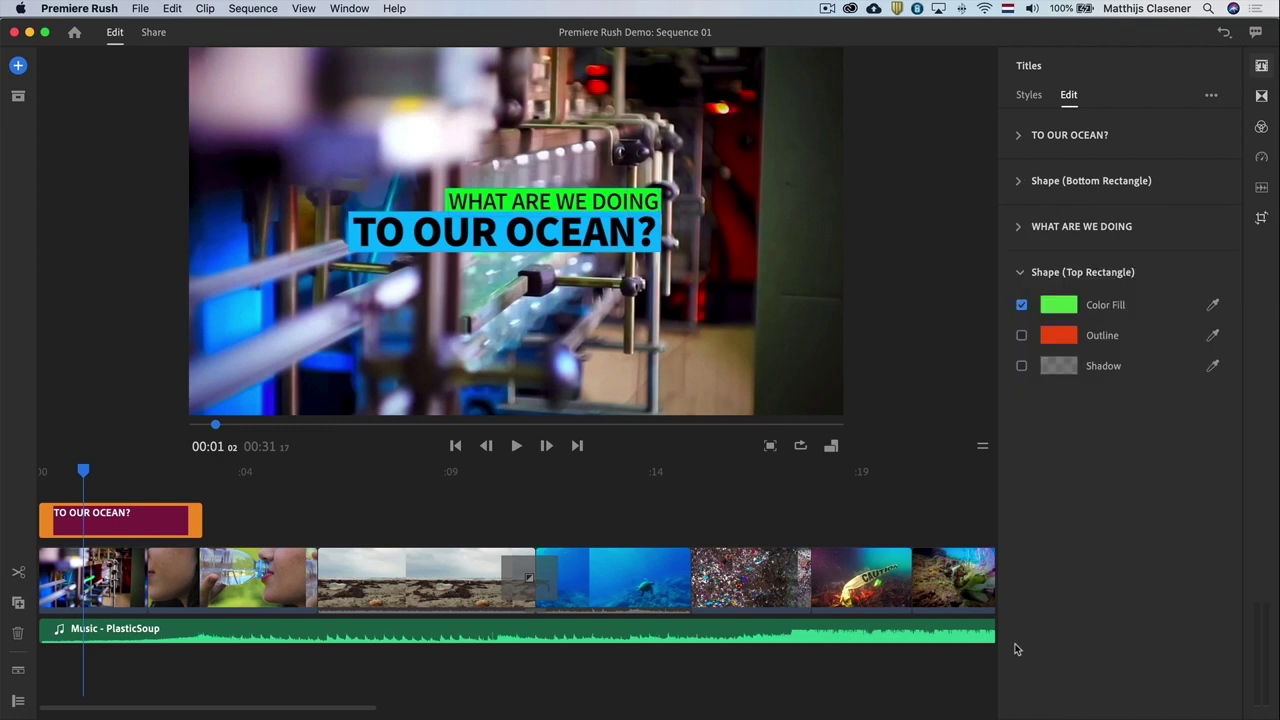
{"action": "left_click", "coordinate": [1212, 305]}
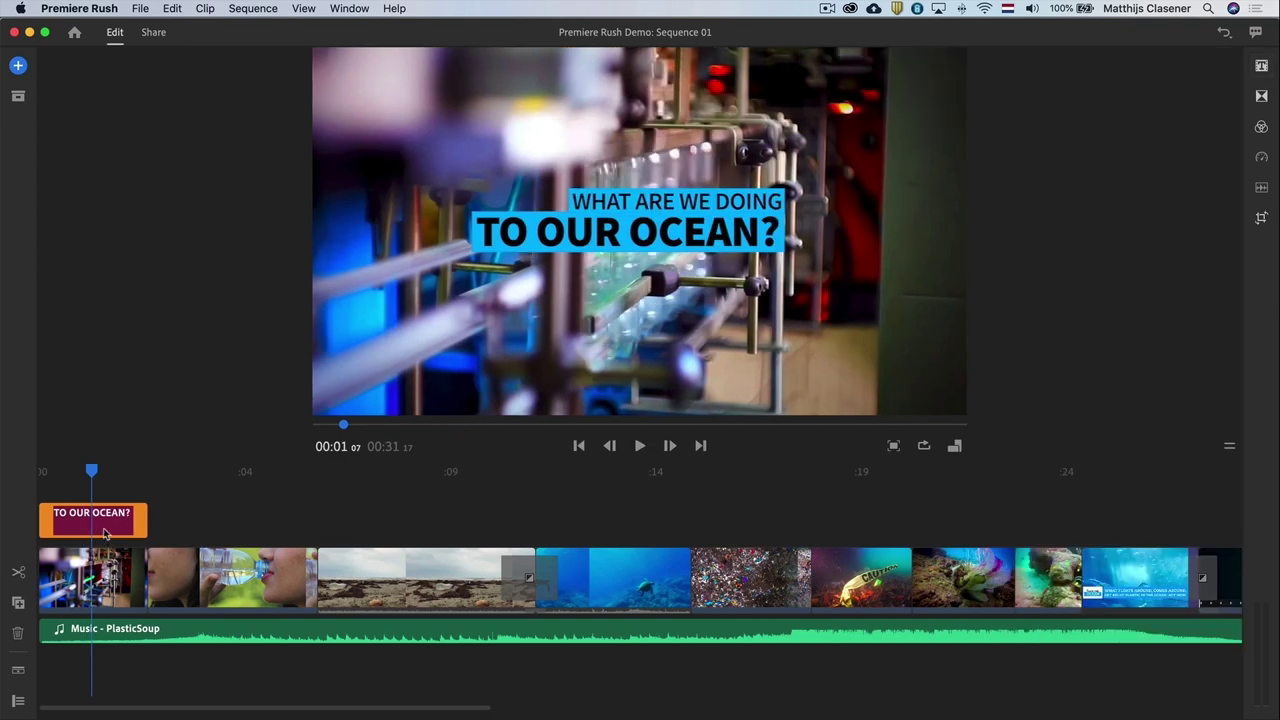
Duplicate the title clip and place the copy on its own track.
{"action": "left_click", "coordinate": [104, 532]}
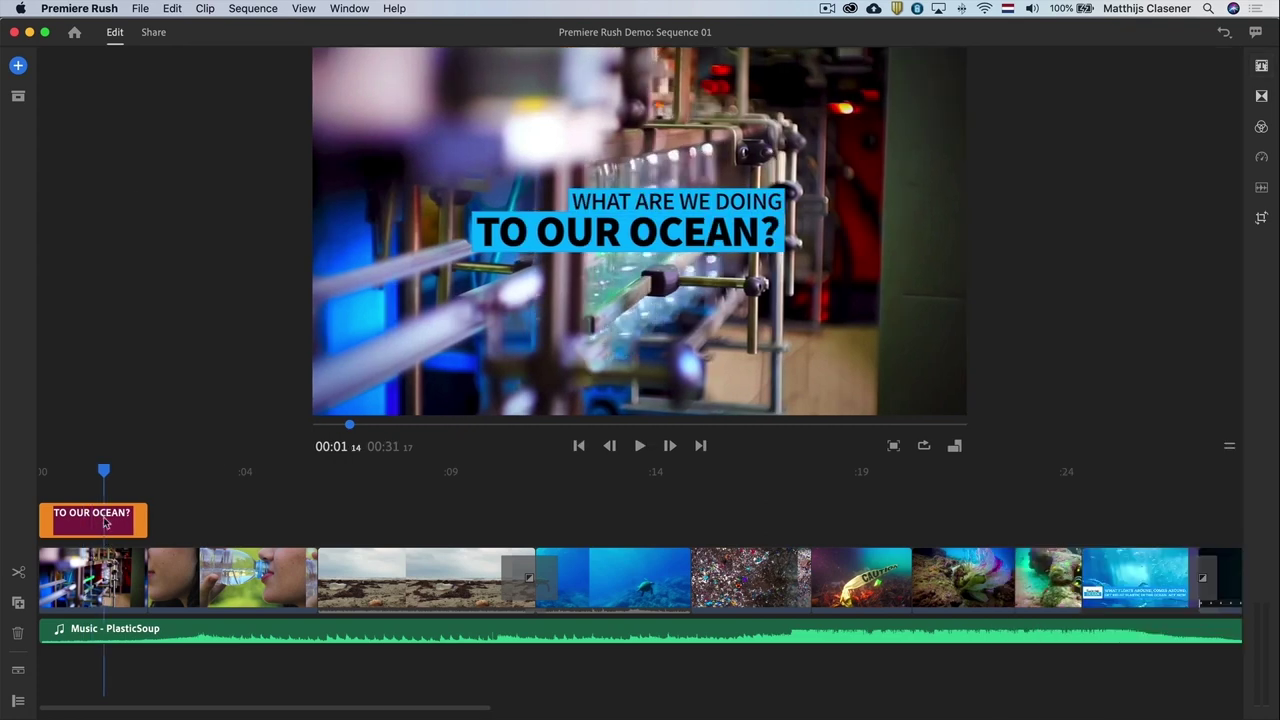
{"action": "left_click", "coordinate": [210, 12]}
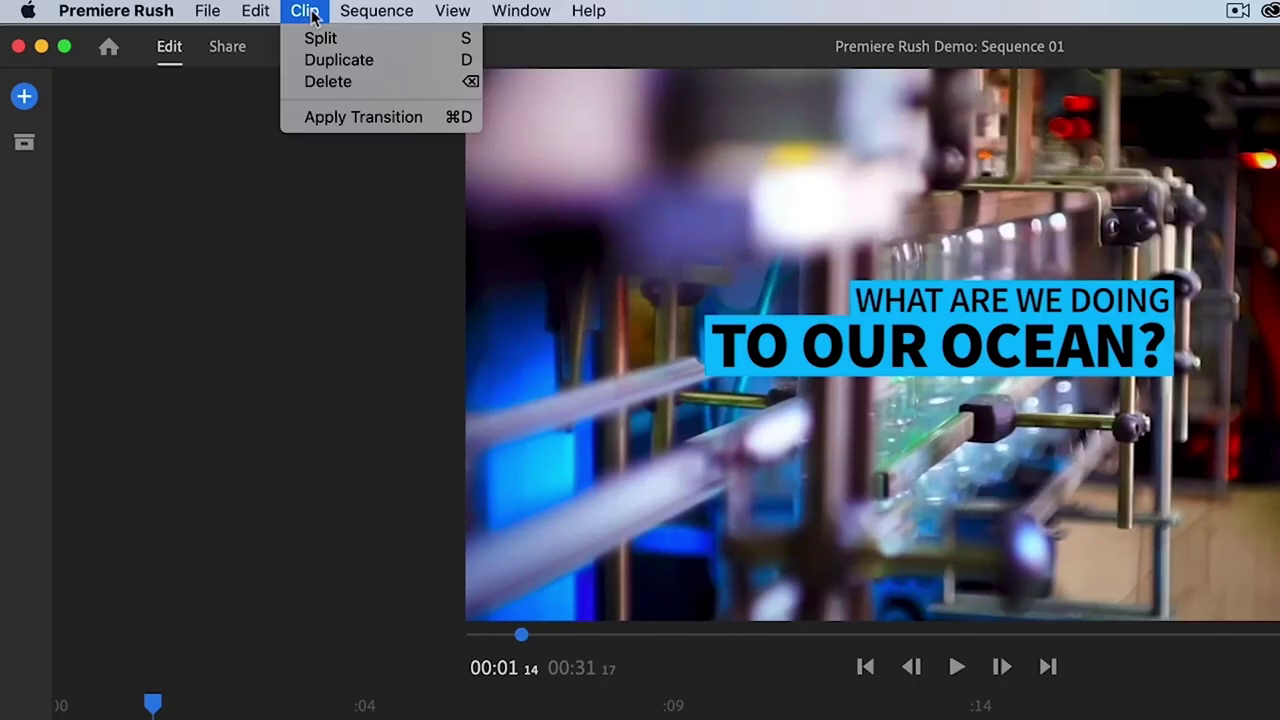
{"action": "left_click", "coordinate": [338, 60]}
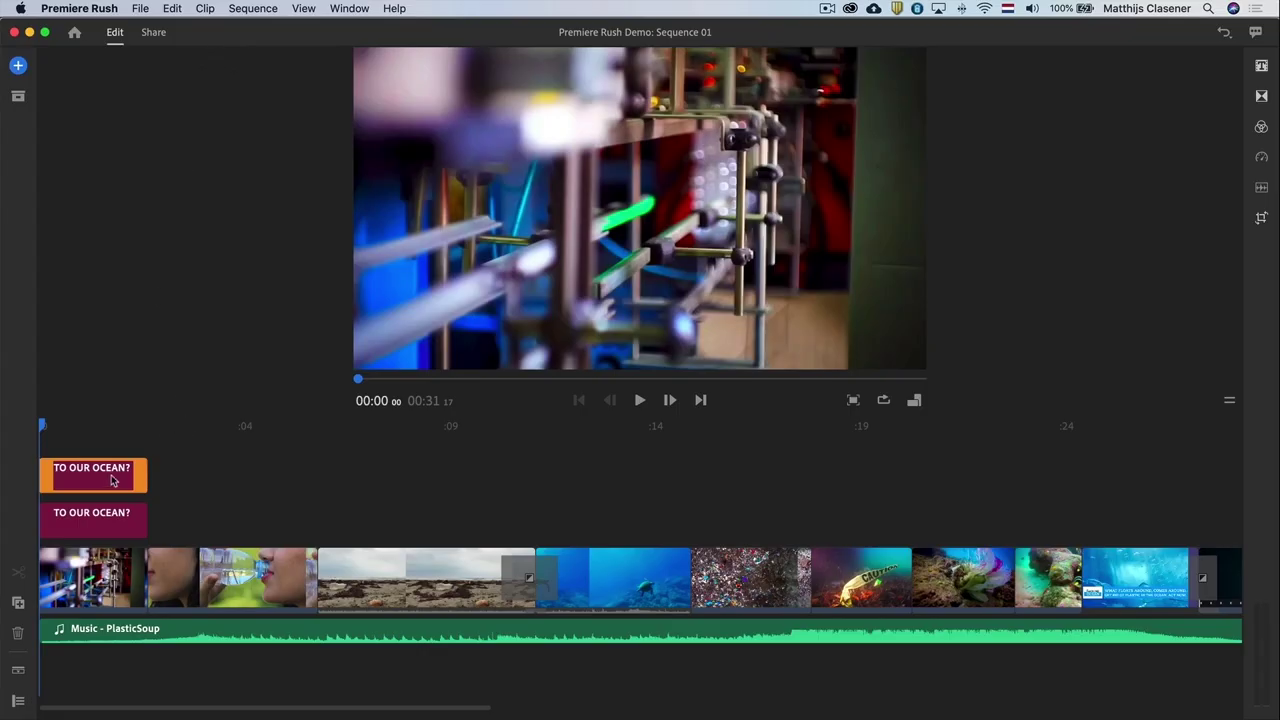
{"action": "left_click_drag", "start_coordinate": [113, 481], "coordinate": [203, 525]}
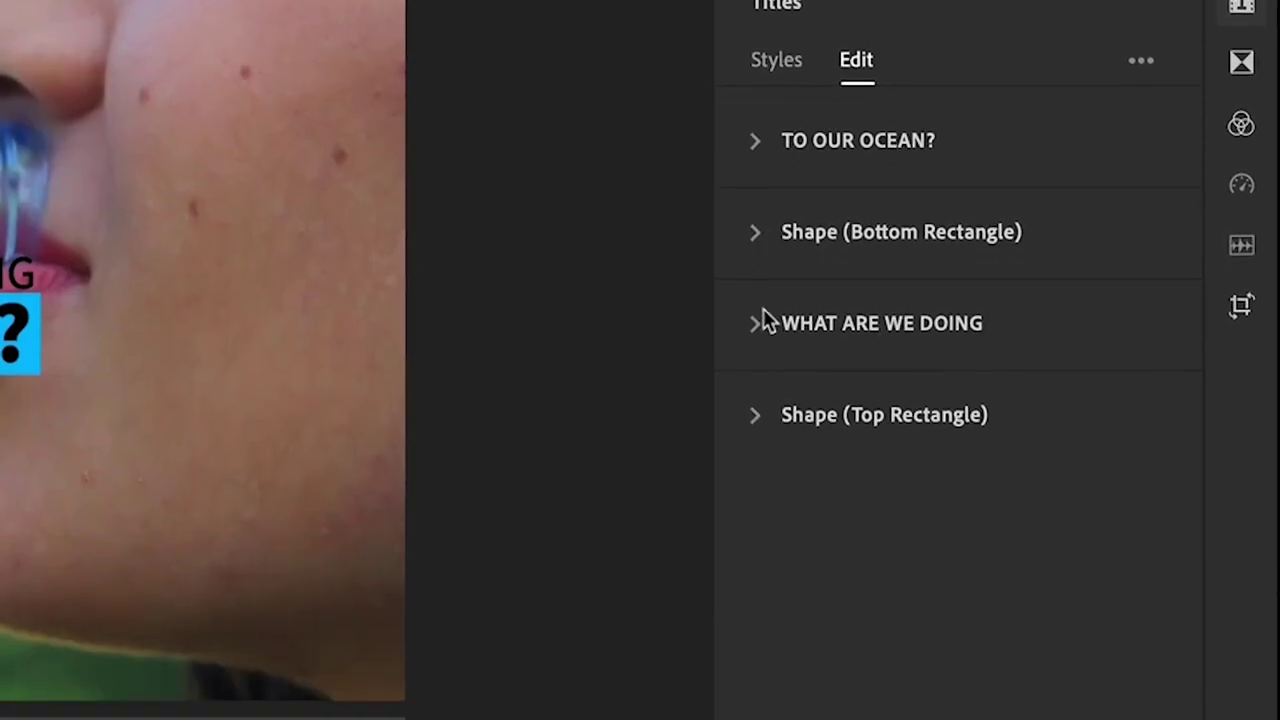
Uncheck Color Fill on 'WHAT ARE WE DOING' and retype the second title as 'PLASTIC IS A SERIOUS THREAT'.
{"action": "left_click", "coordinate": [758, 460]}
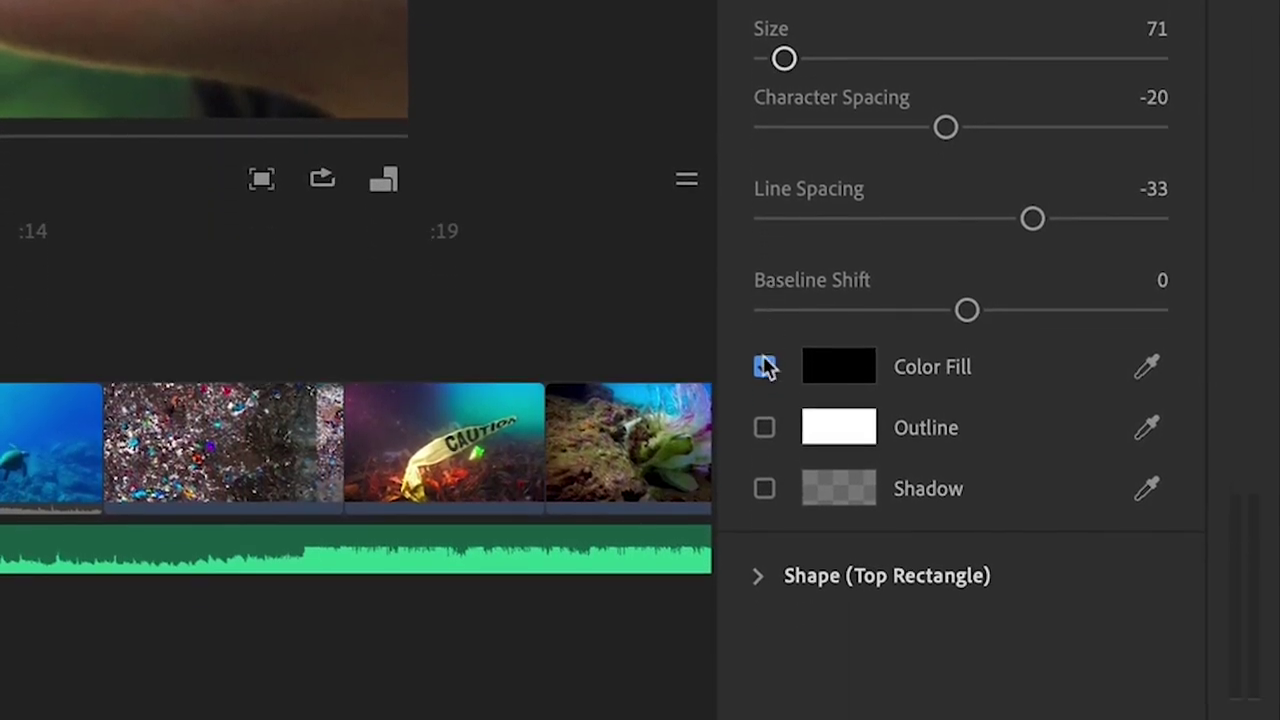
{"action": "left_click", "coordinate": [765, 367]}
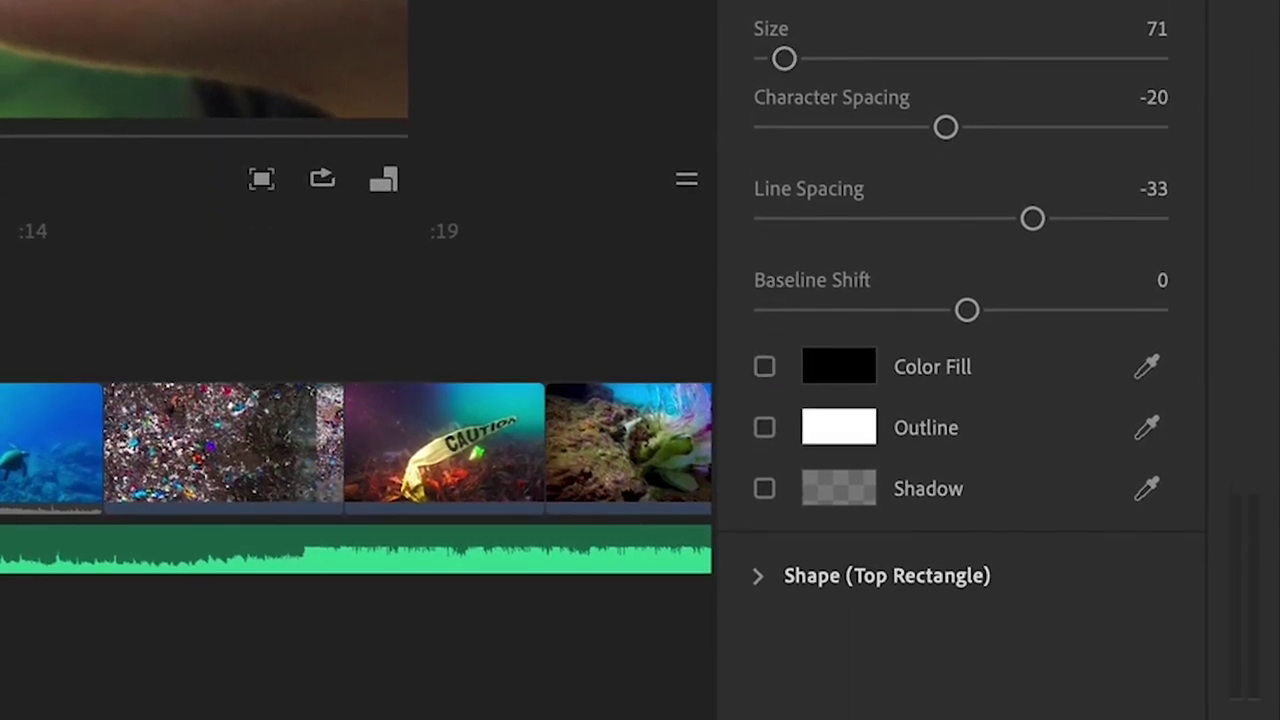
{"action": "left_click", "coordinate": [766, 0]}
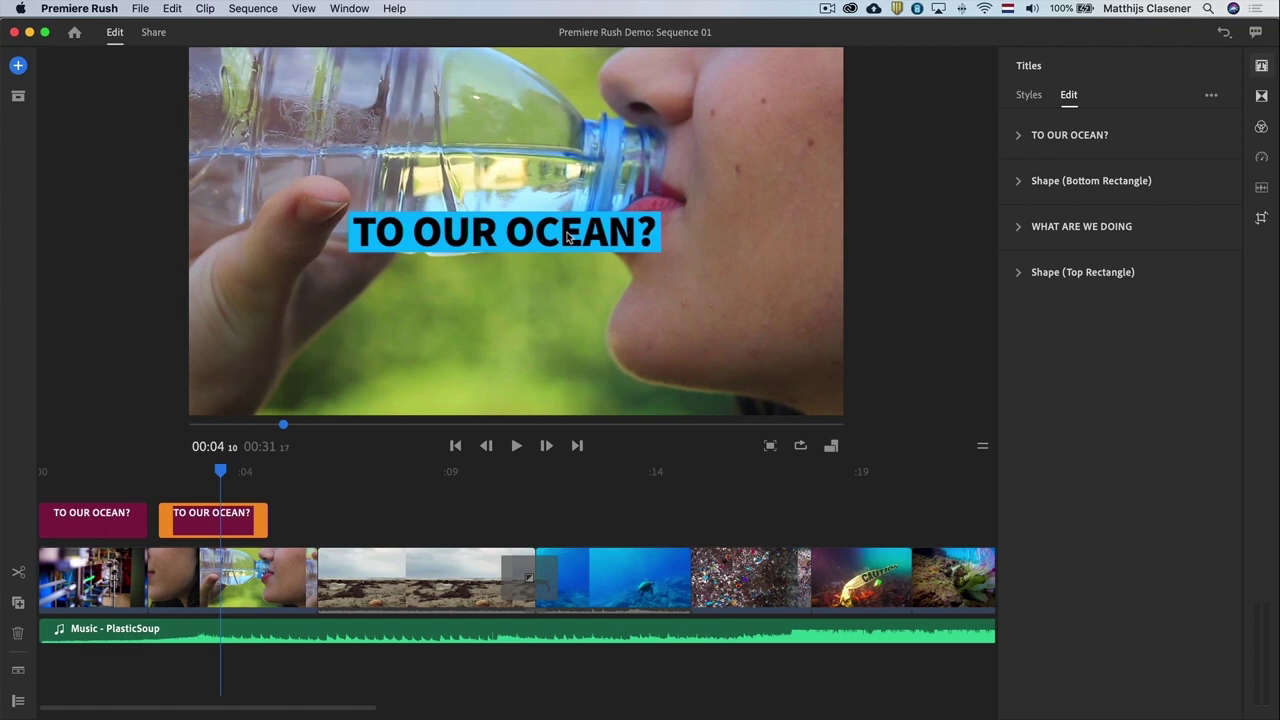
{"action": "double_click", "coordinate": [566, 234]}
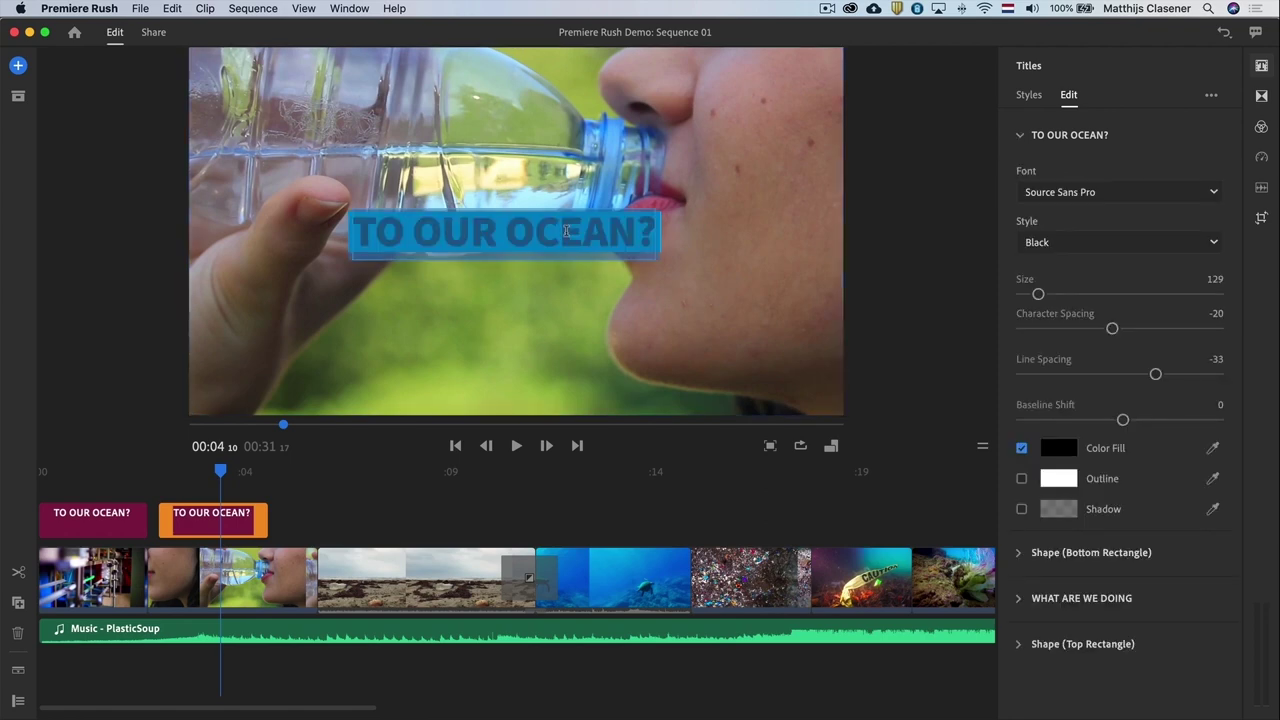
{"action": "type", "text": "PLASTIC IS A SERIOUS THREAT"}
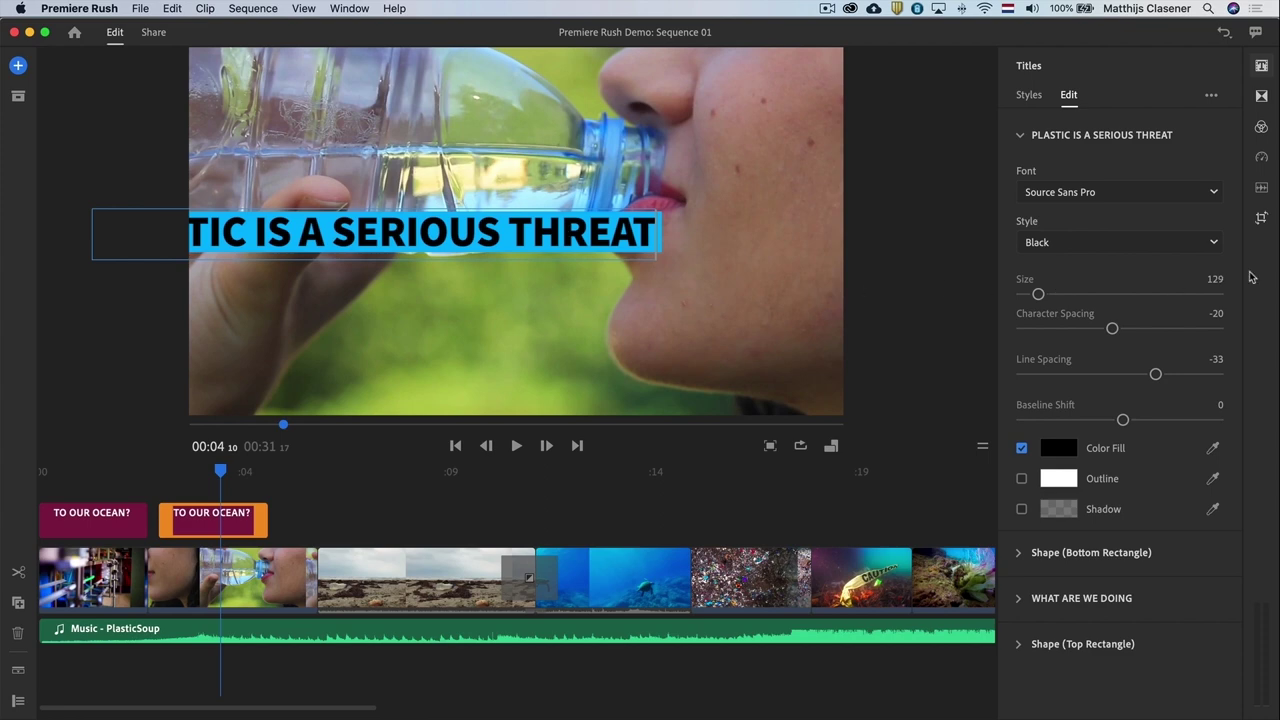
Move the PLASTIC IS A SERIOUS THREAT title to horizontal position 902, vertical 632.
{"action": "left_click", "coordinate": [1262, 218]}
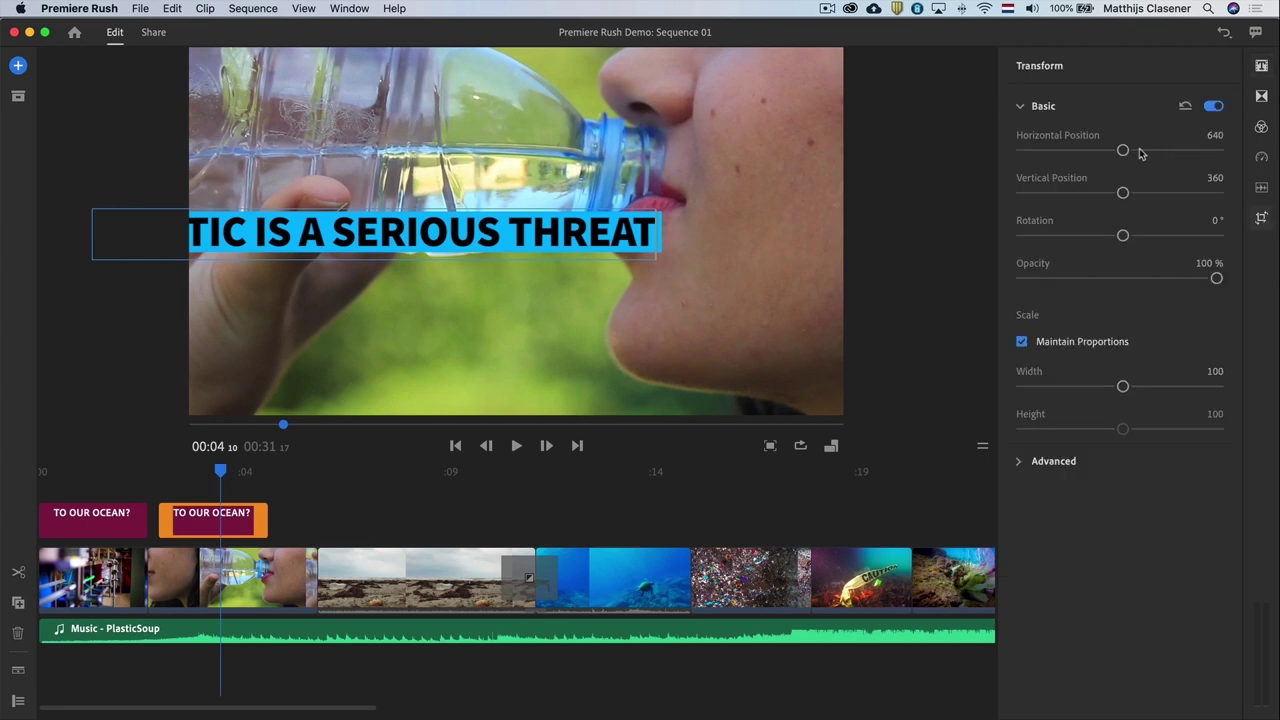
{"action": "left_click_drag", "start_coordinate": [1123, 150], "coordinate": [1139, 150]}
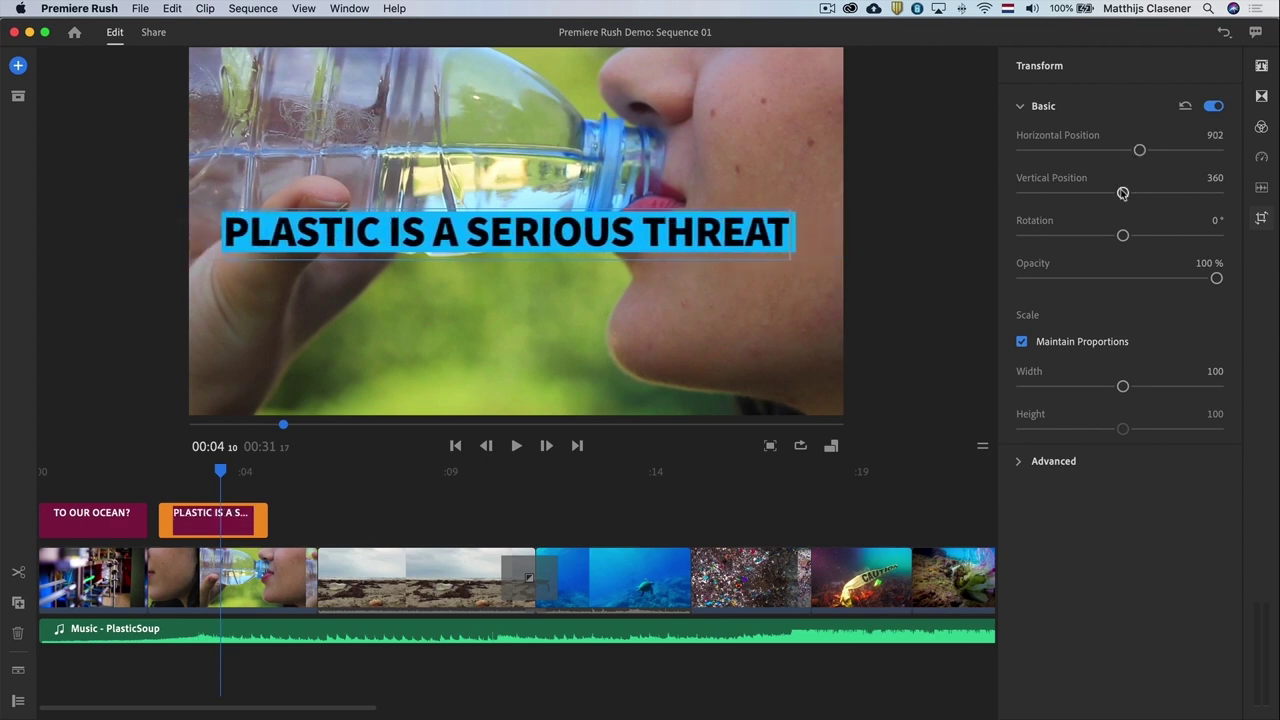
{"action": "left_click_drag", "start_coordinate": [1123, 193], "coordinate": [1156, 194]}
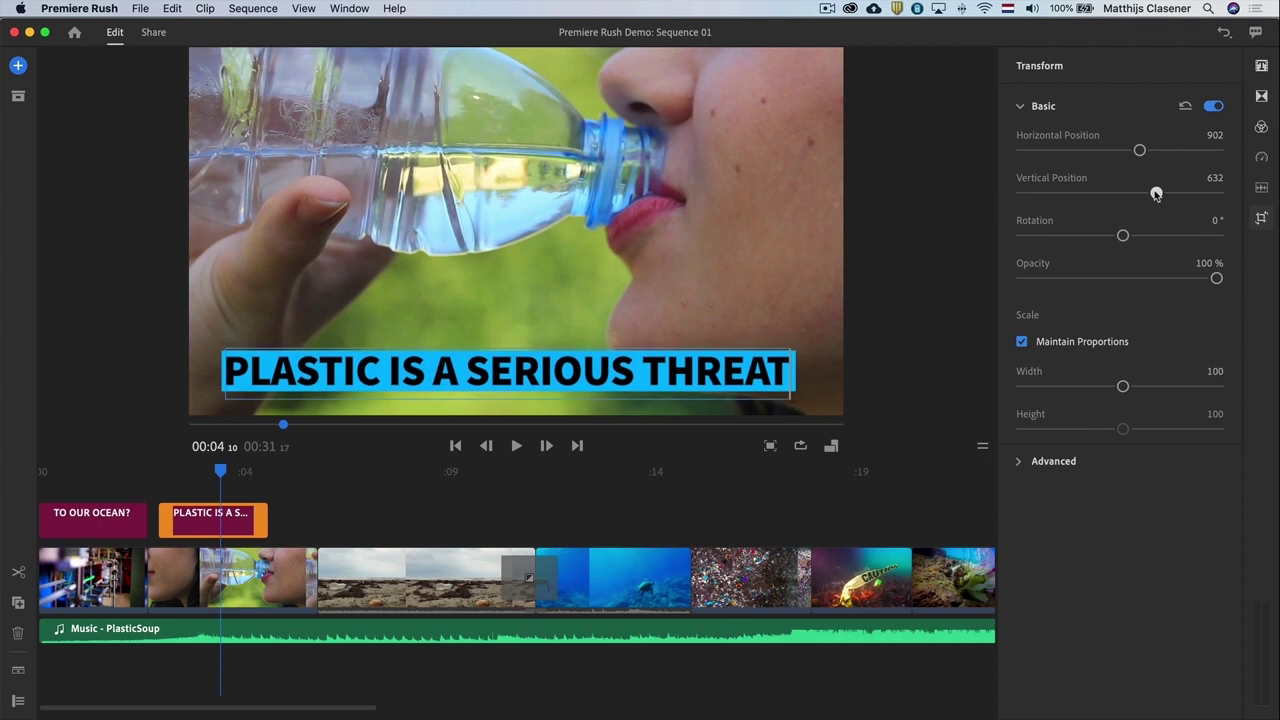
Duplicate the title, shift the copy over the caution-tape shot and retype it as STOP POLLUTING.
{"action": "key", "text": "super+d"}
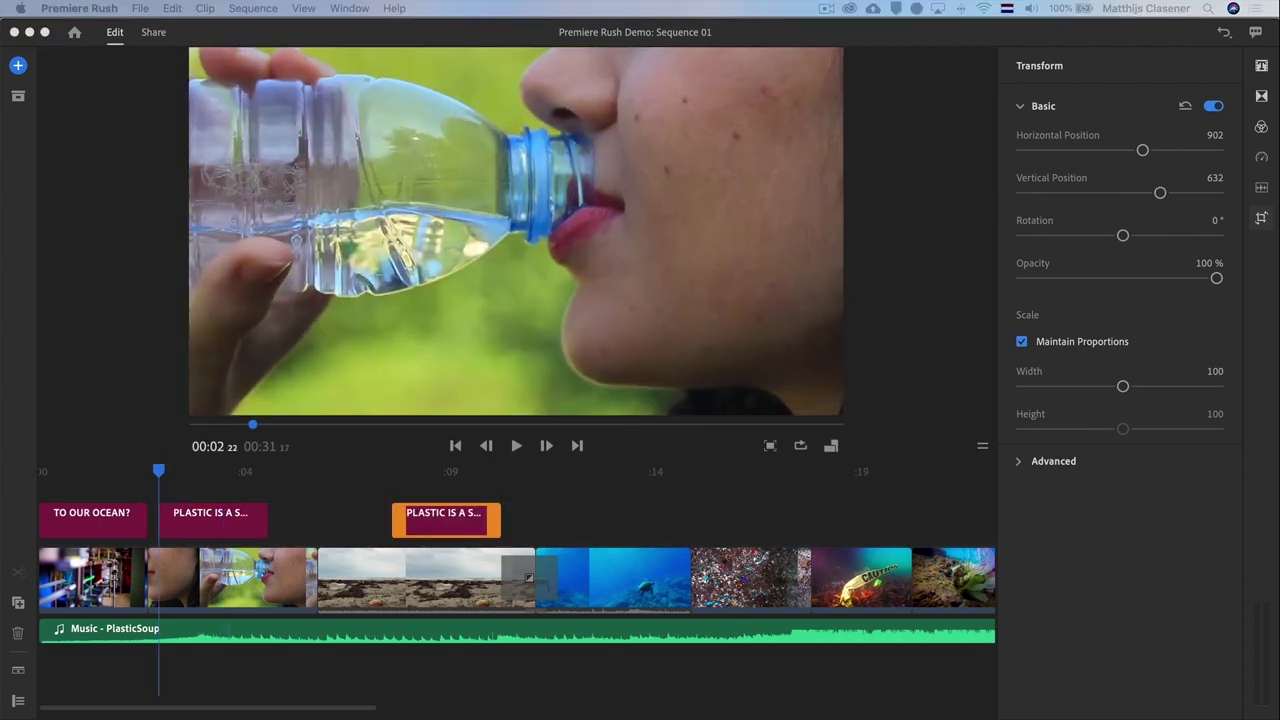
{"action": "left_click_drag", "start_coordinate": [446, 520], "coordinate": [866, 520]}
{"action": "type", "text": "P POLLUTING"}
{"action": "left_click", "coordinate": [861, 471]}
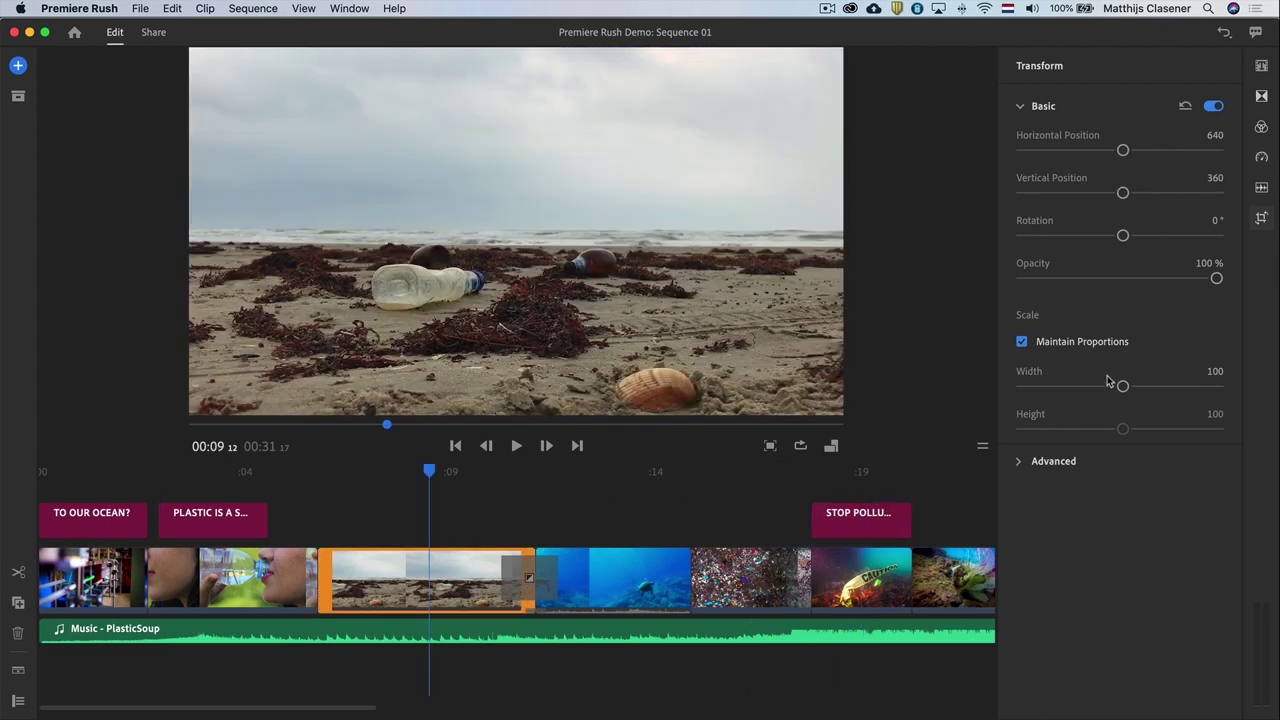
Apply the Cinematic look to the beach shot, then set Exposure -0.08, Shadows -9, Highlights 16.
{"action": "left_click", "coordinate": [1262, 127]}
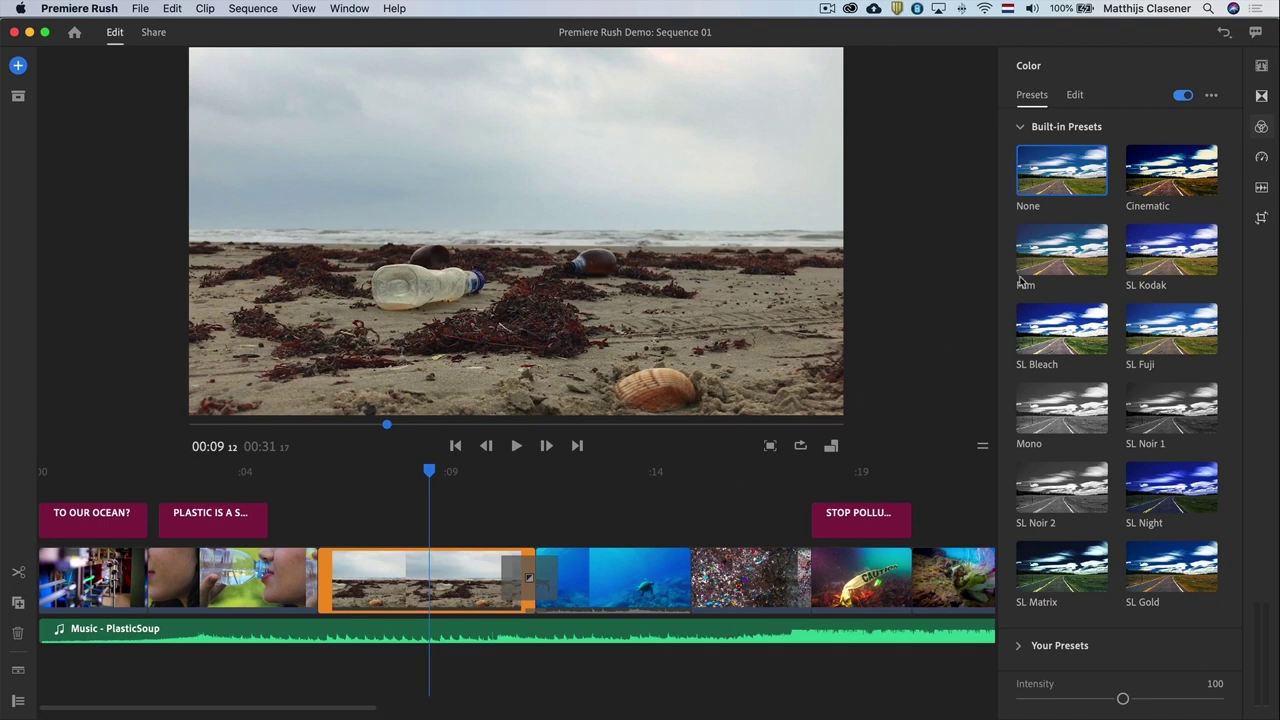
{"action": "left_click", "coordinate": [1165, 188]}
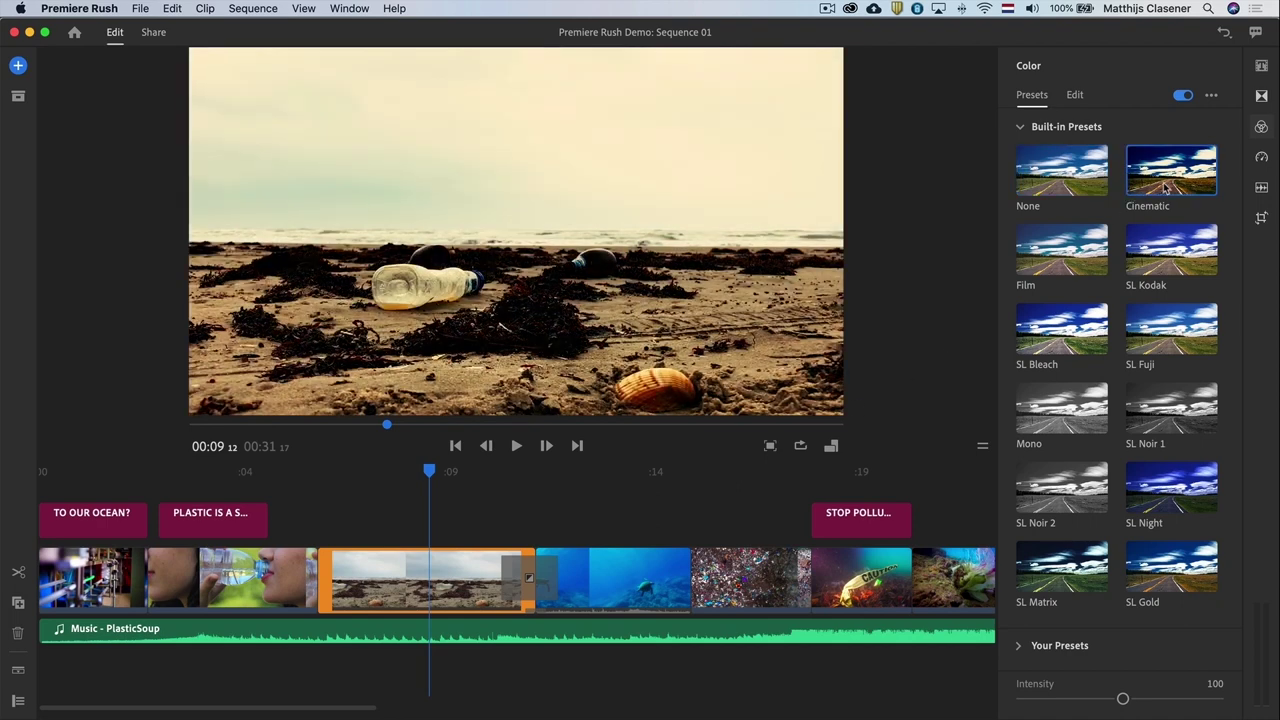
{"action": "left_click", "coordinate": [1076, 96]}
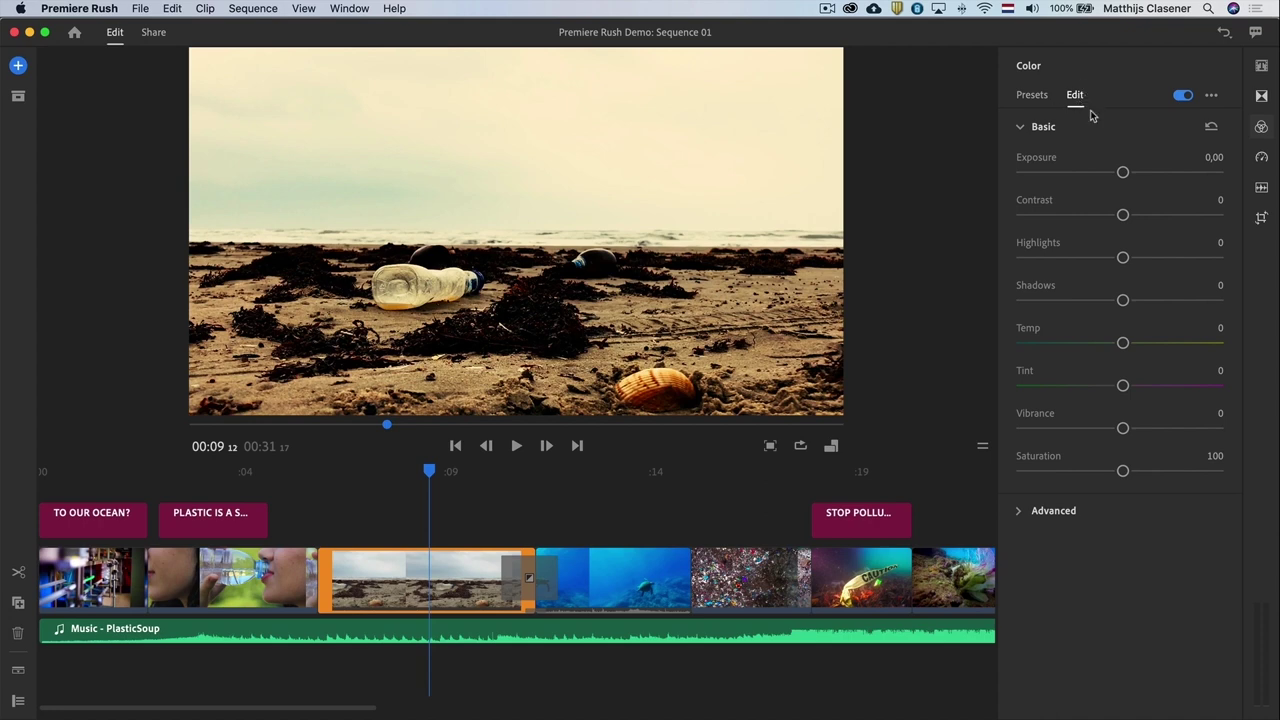
{"action": "left_click_drag", "start_coordinate": [1124, 172], "coordinate": [1120, 172]}
{"action": "left_click_drag", "start_coordinate": [1123, 300], "coordinate": [1111, 301]}
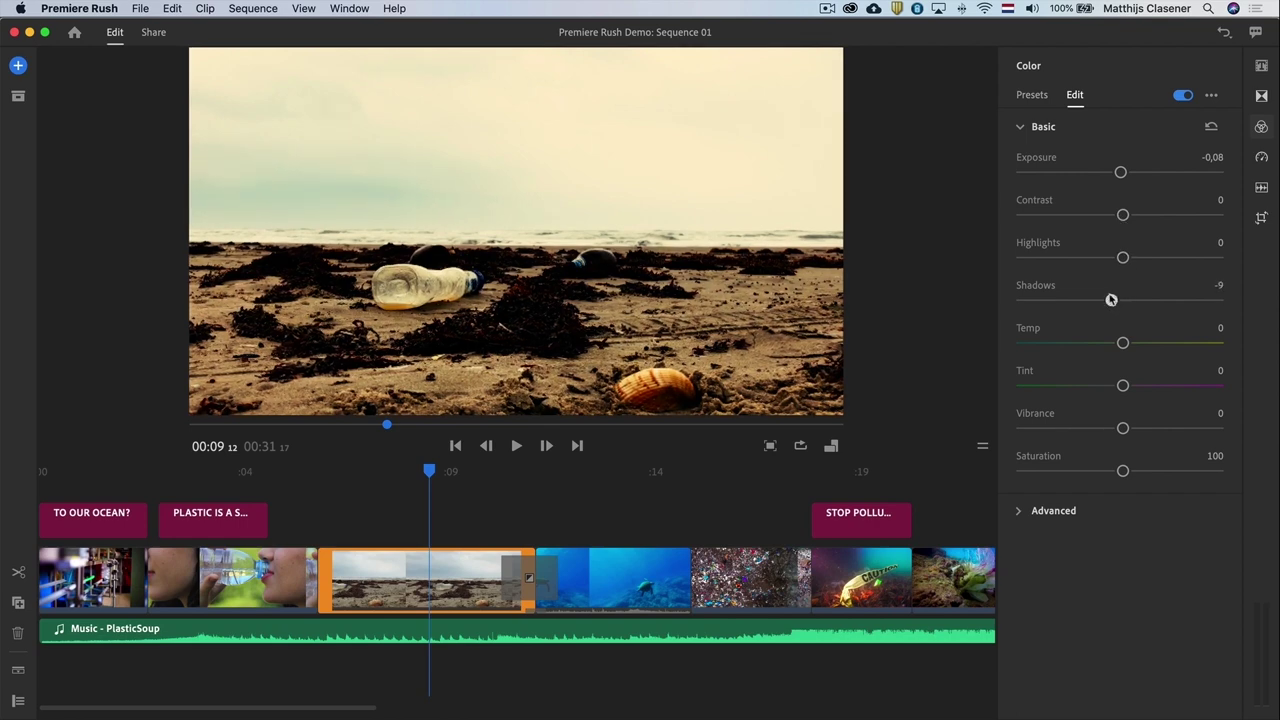
{"action": "left_click_drag", "start_coordinate": [1123, 257], "coordinate": [1138, 257]}
{"action": "left_click_drag", "start_coordinate": [428, 473], "coordinate": [80, 472]}
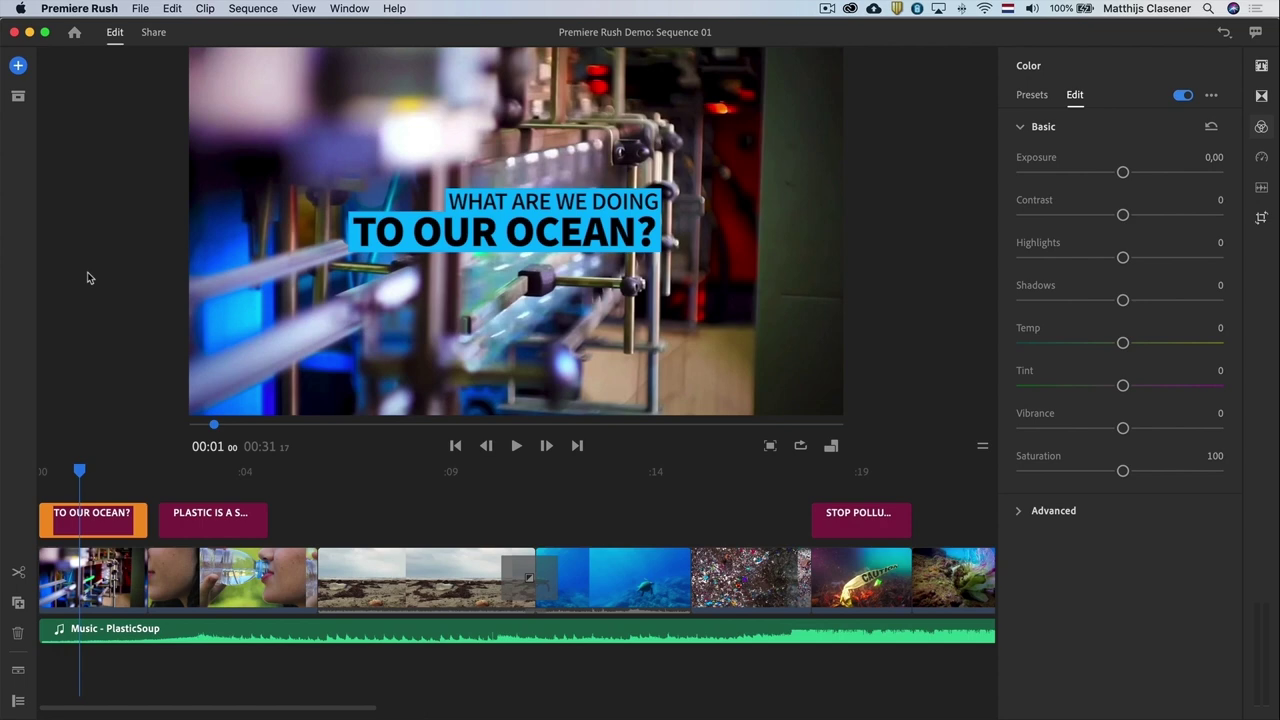
Name the export file OCEAN in the Share settings.
{"action": "left_click", "coordinate": [154, 33]}
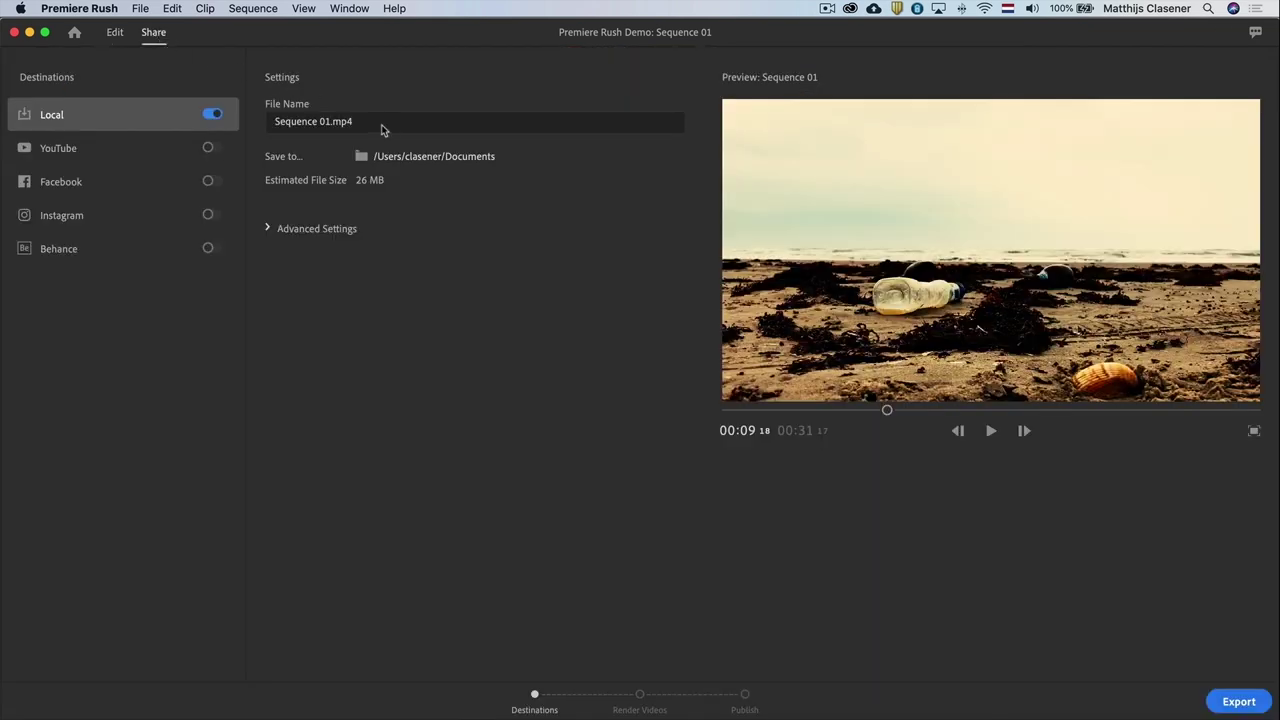
{"action": "left_click", "coordinate": [381, 124]}
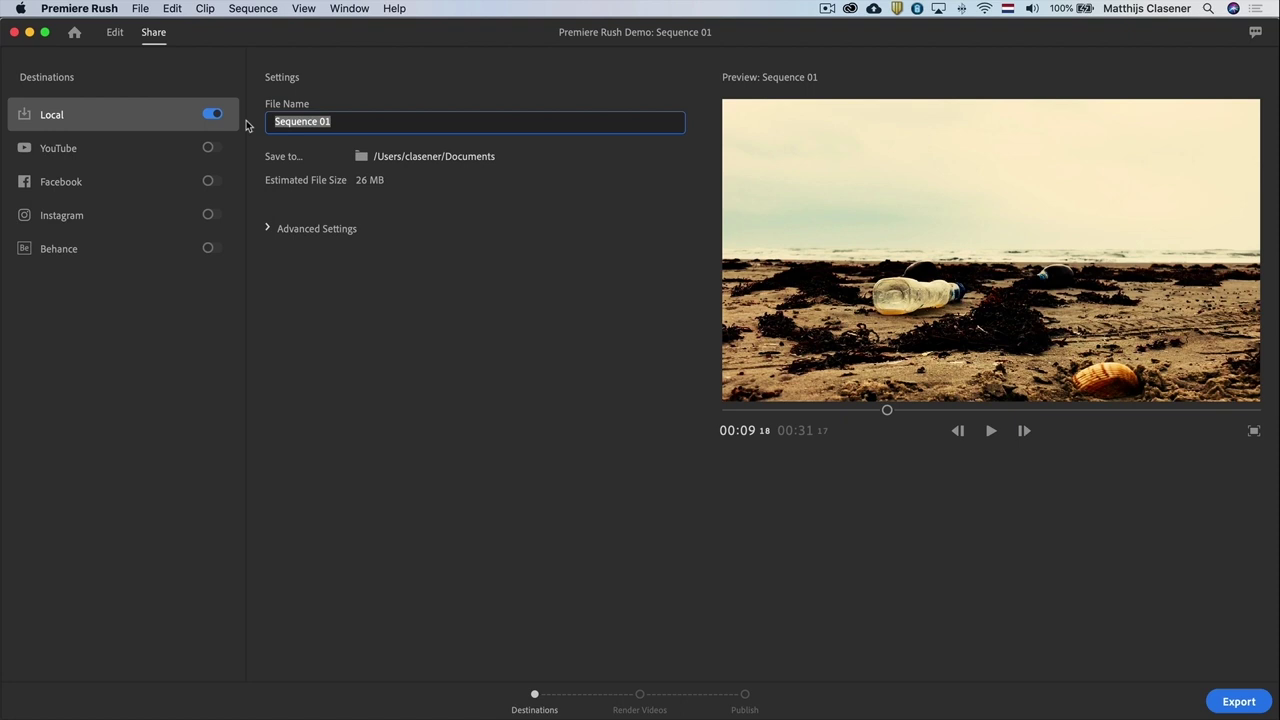
{"action": "type", "text": "OCEAN"}
{"action": "key", "text": "Return"}
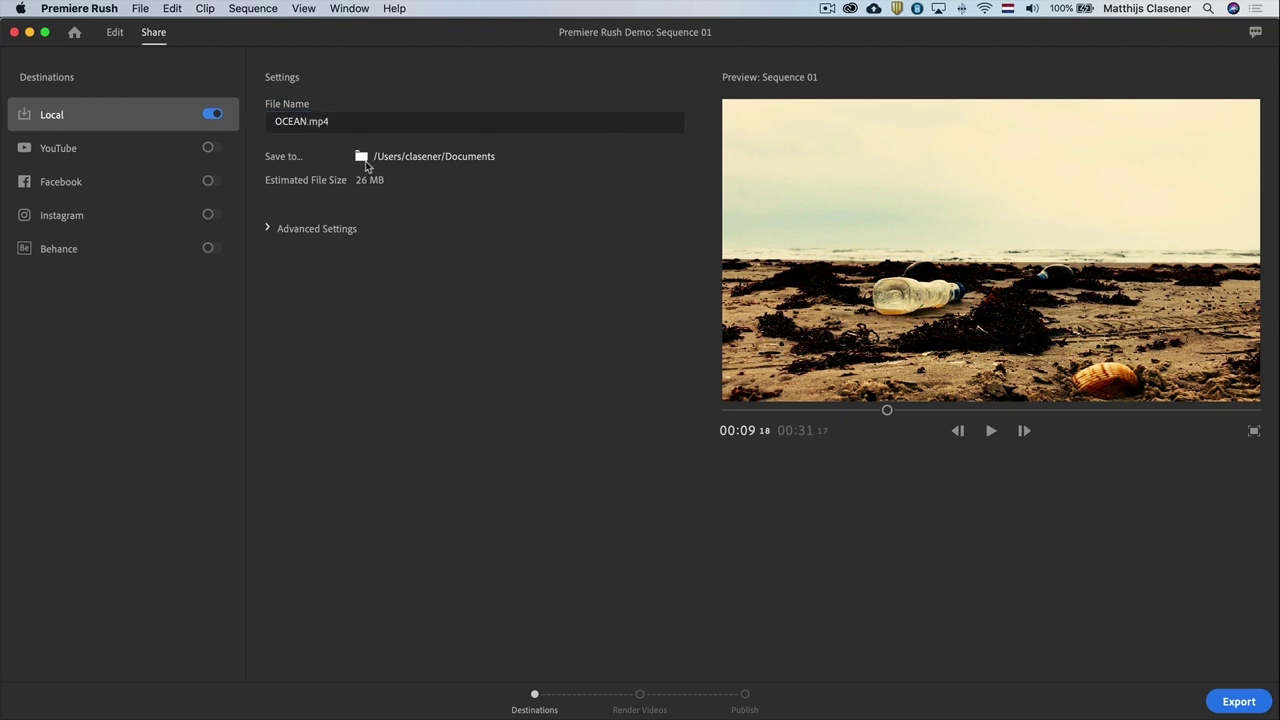
Set the save location to the Desktop and keep the Local export selected.
{"action": "left_click", "coordinate": [361, 157]}
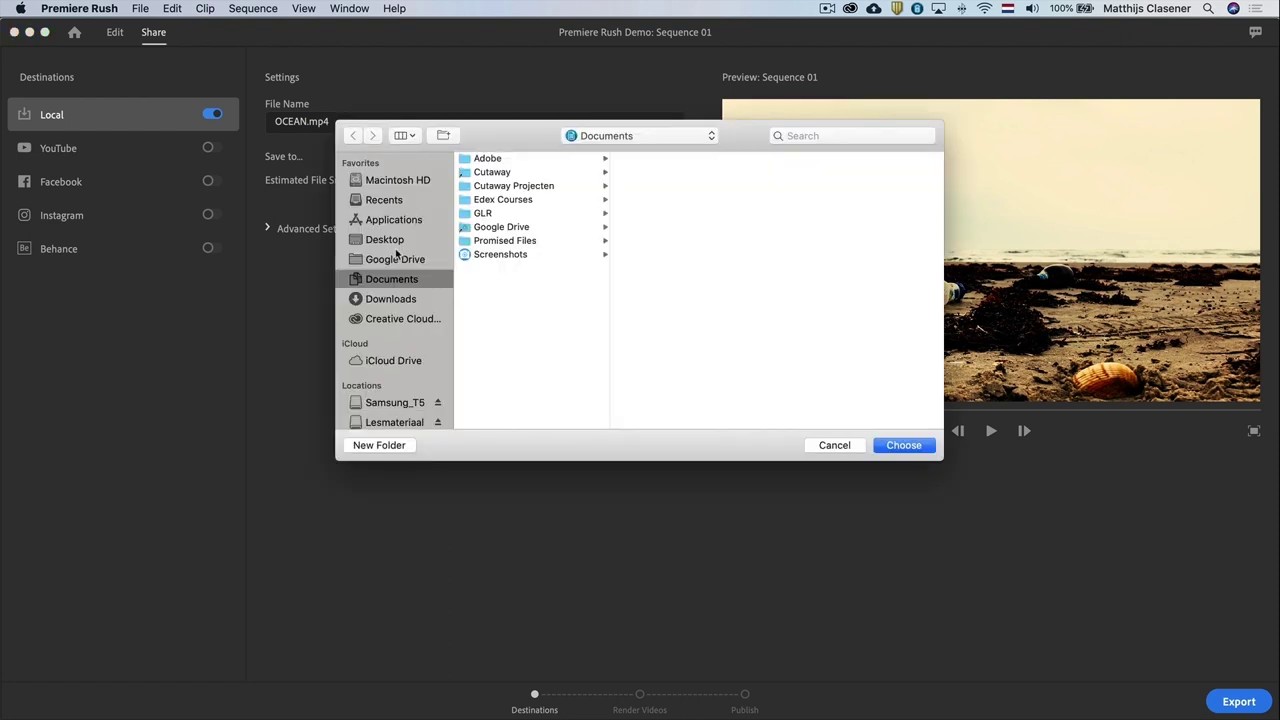
{"action": "left_click", "coordinate": [396, 243]}
{"action": "left_click", "coordinate": [886, 445]}
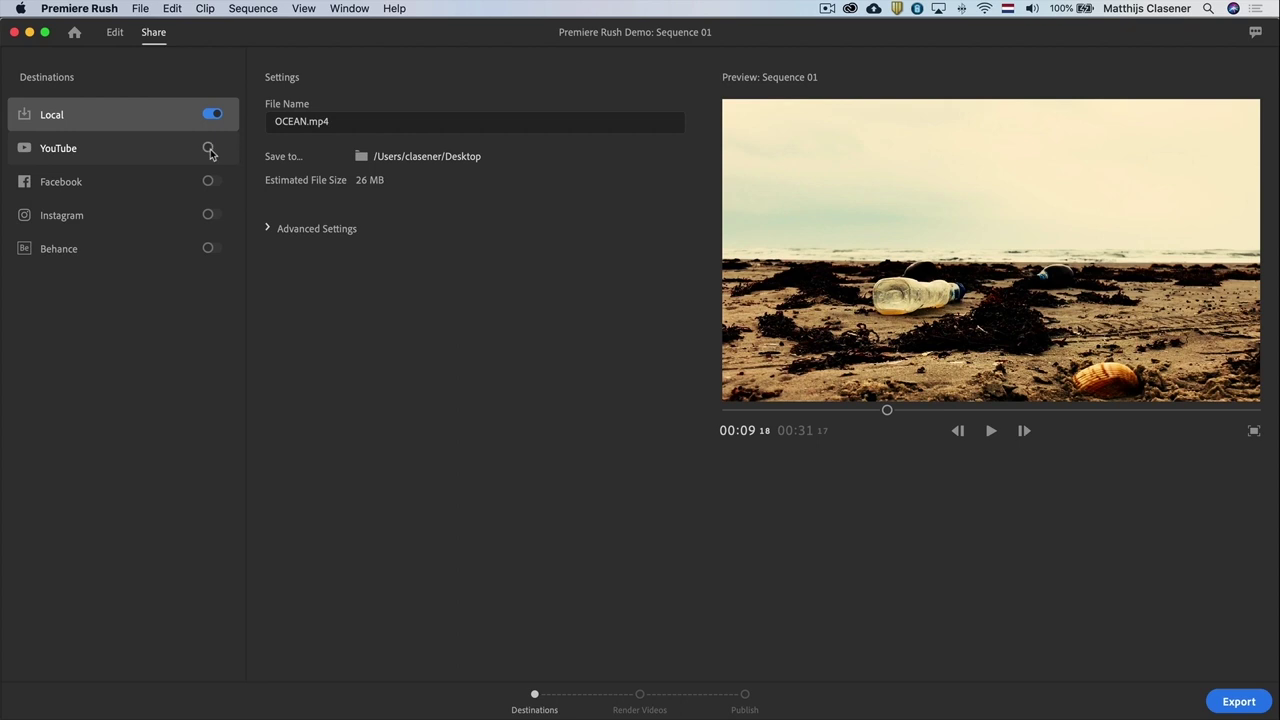
{"action": "left_click", "coordinate": [209, 149]}
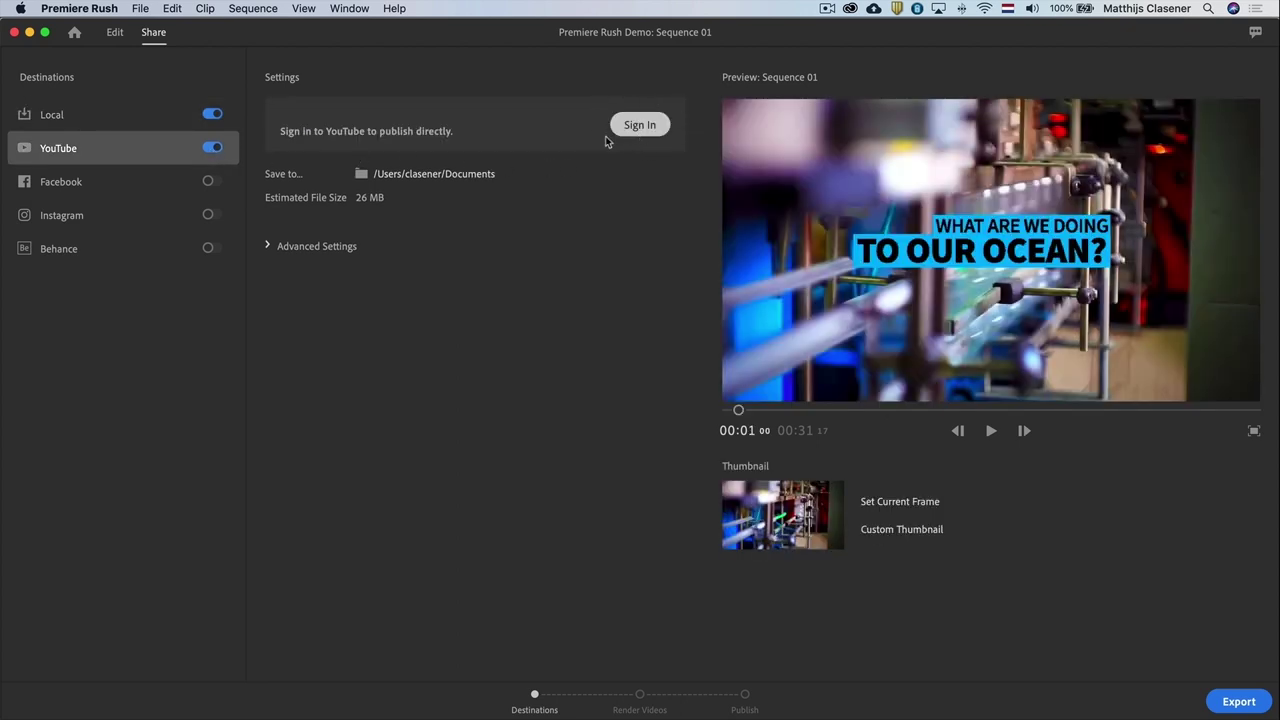
{"action": "left_click", "coordinate": [163, 119]}
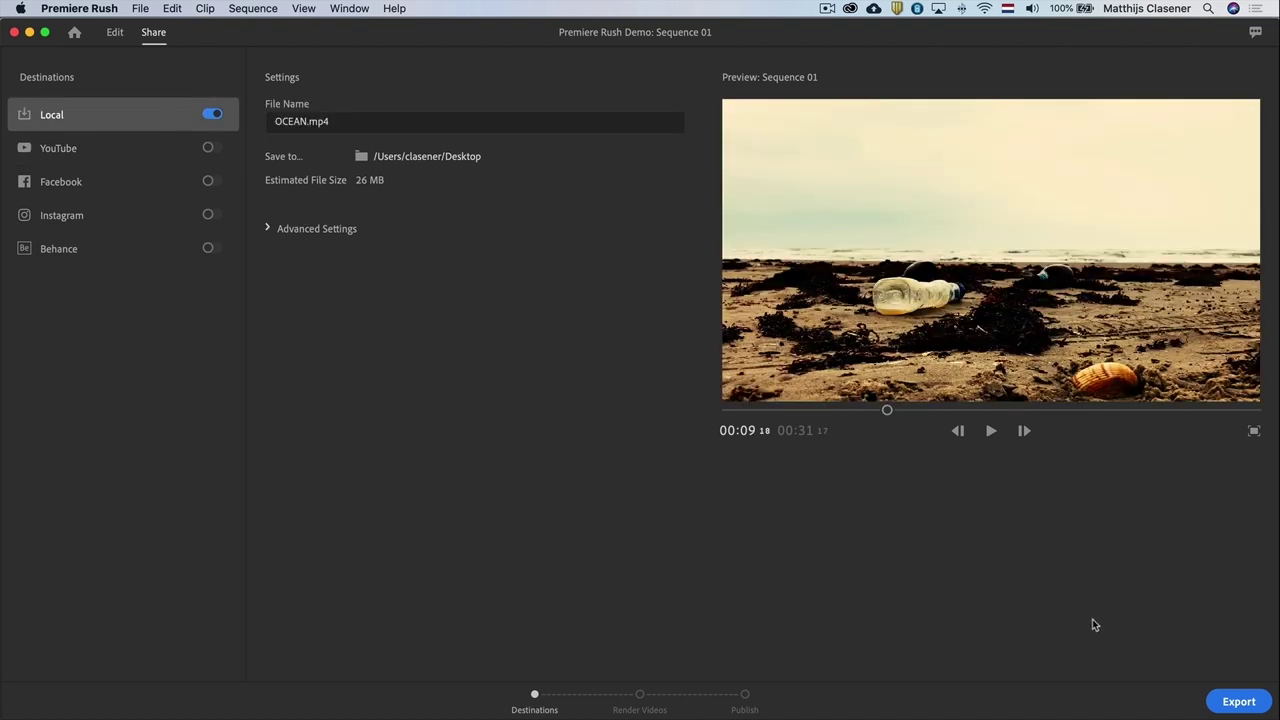
Start rendering the local OCEAN.mp4 export.
{"action": "left_click", "coordinate": [1242, 703]}
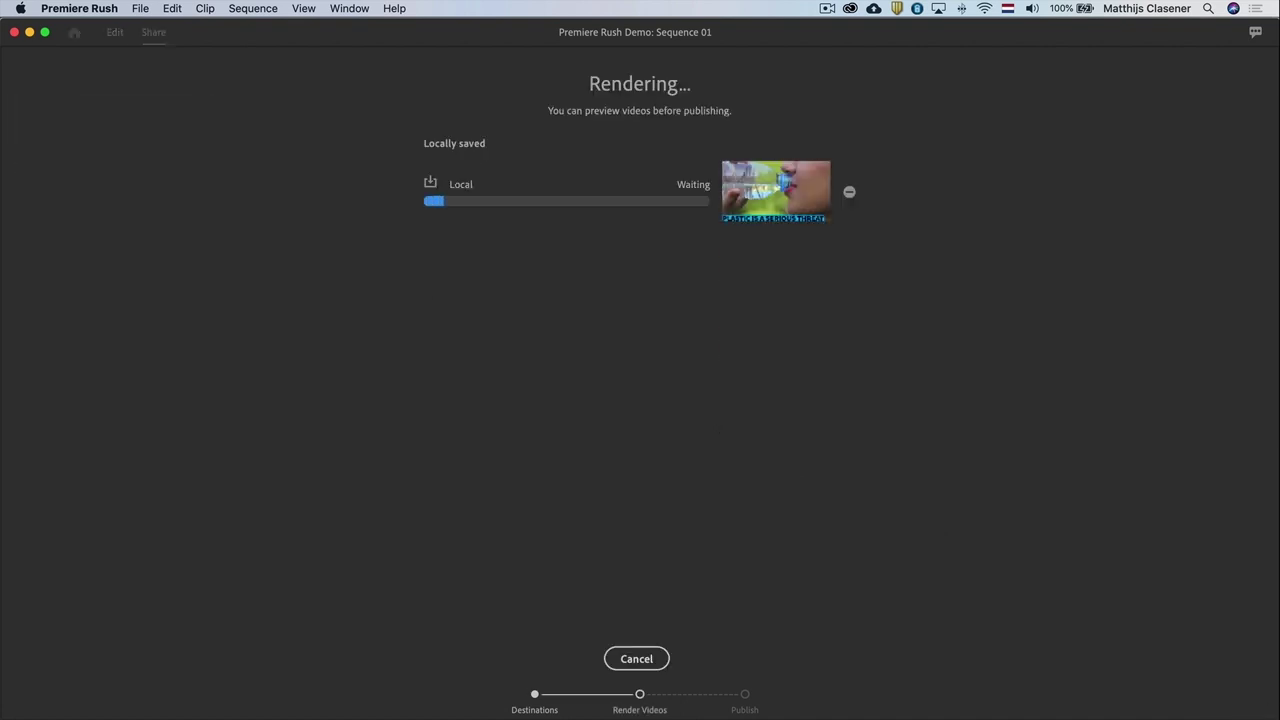